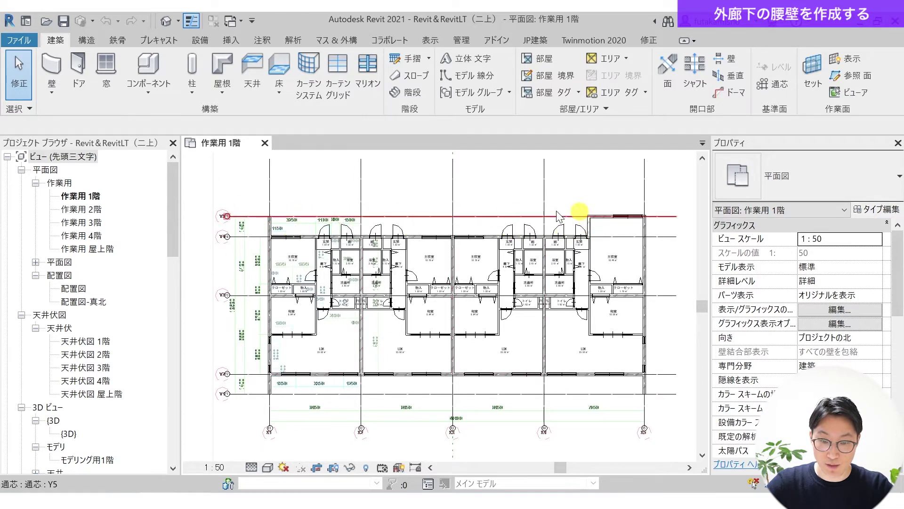
# Start an architectural wall (壁 意匠) from the Wall drop-down.
pyautogui.scroll(2, 347, 216)
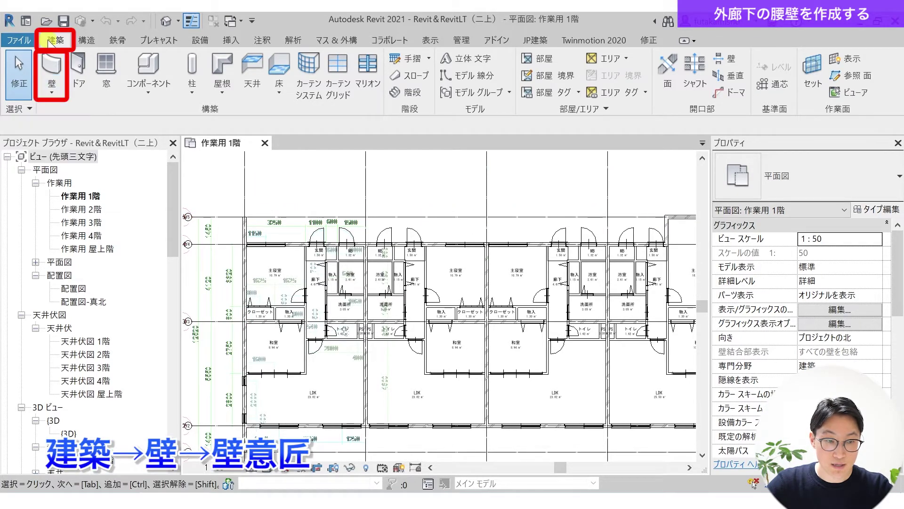
pyautogui.click(52, 90)
pyautogui.click(49, 120)
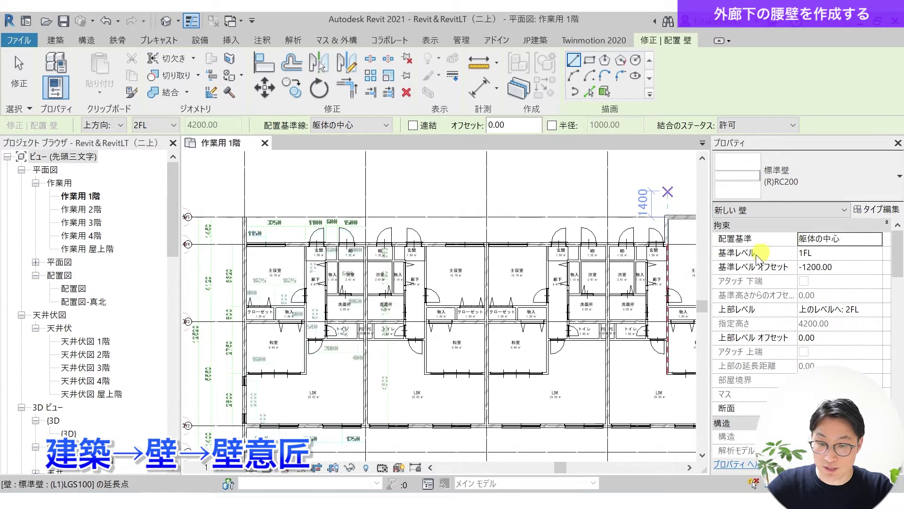
# Set the wall's base level to 設計GL with a −1200 base offset.
pyautogui.click(869, 253)
pyautogui.click(877, 255)
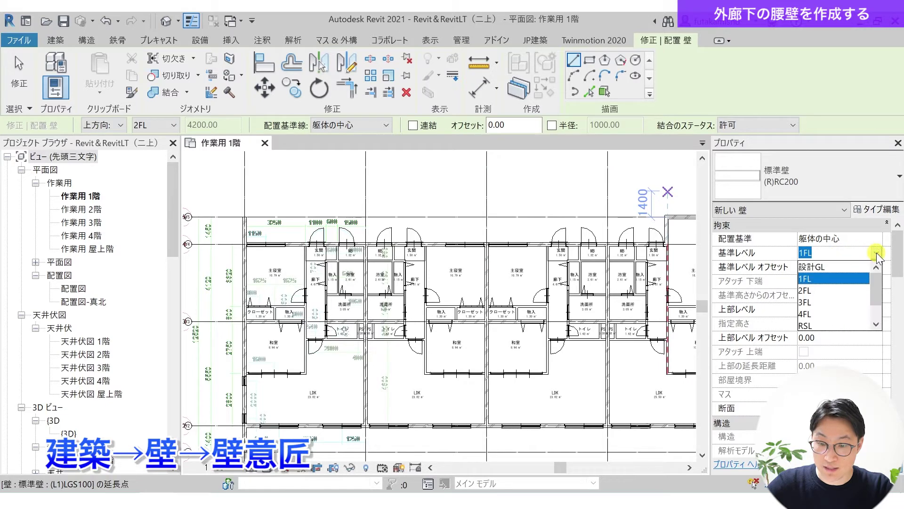
pyautogui.click(809, 267)
pyautogui.click(818, 267)
pyautogui.write('-1200')
pyautogui.click(844, 254)
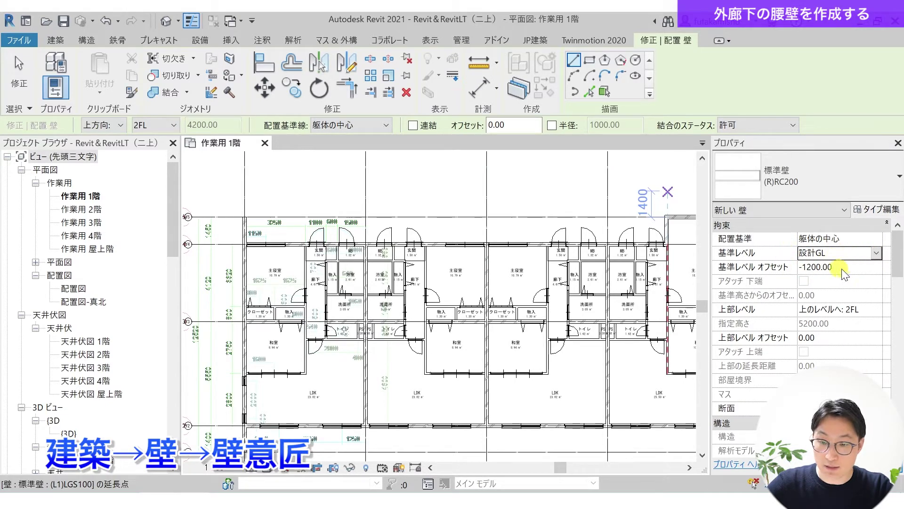
pyautogui.click(843, 268)
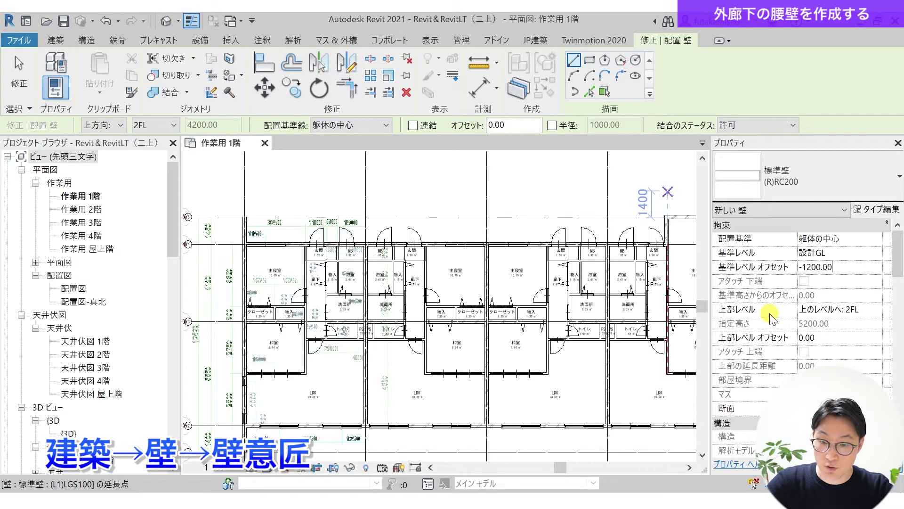
# Set the wall's top level to 1FL with an 1100 top offset and apply it.
pyautogui.click(876, 310)
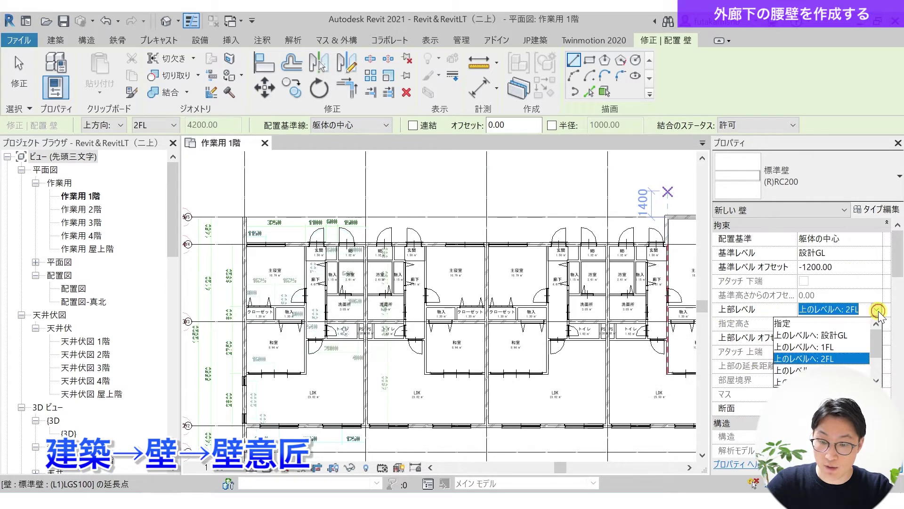
pyautogui.click(840, 347)
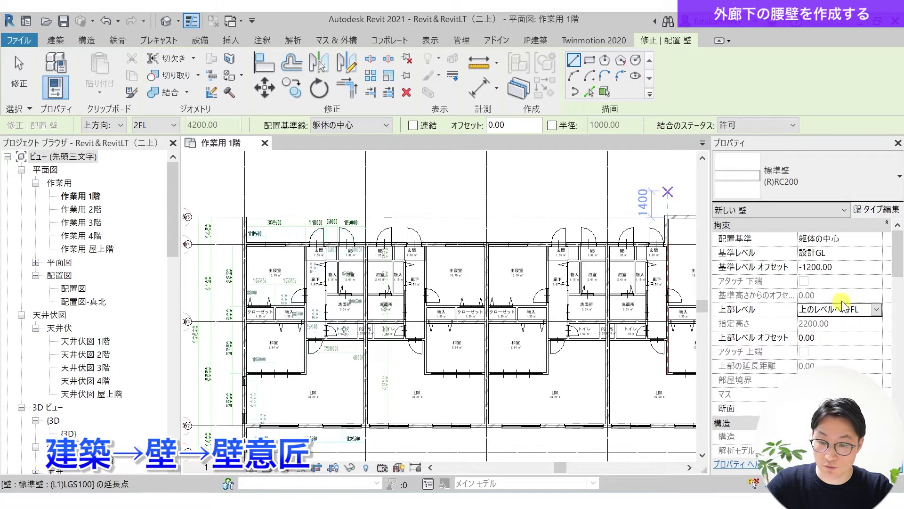
pyautogui.click(843, 338)
pyautogui.write('11')
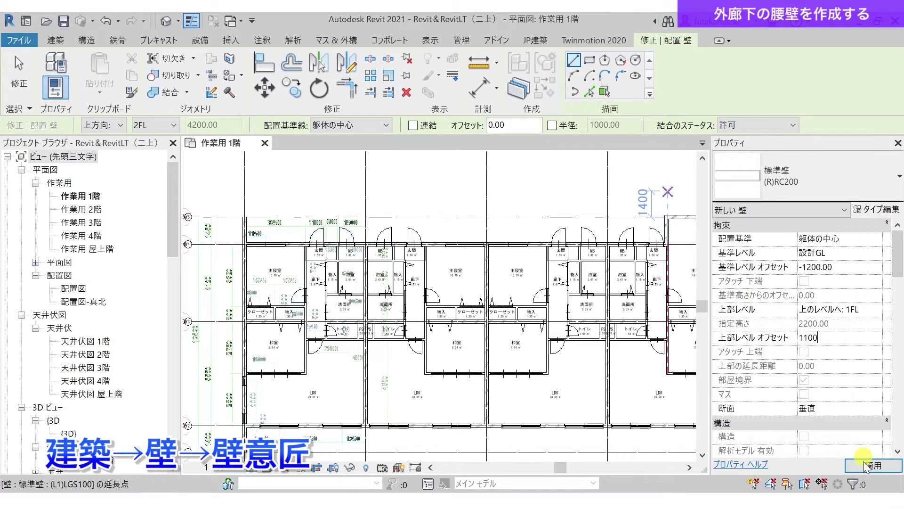
pyautogui.click(867, 466)
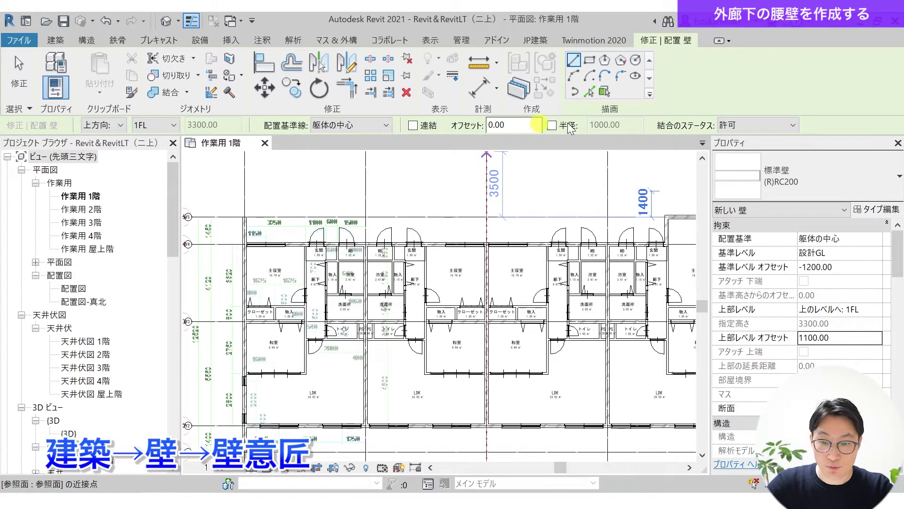
# Draw the wall as a line, starting at the corridor wall's endpoint near grid Y5.
pyautogui.click(574, 60)
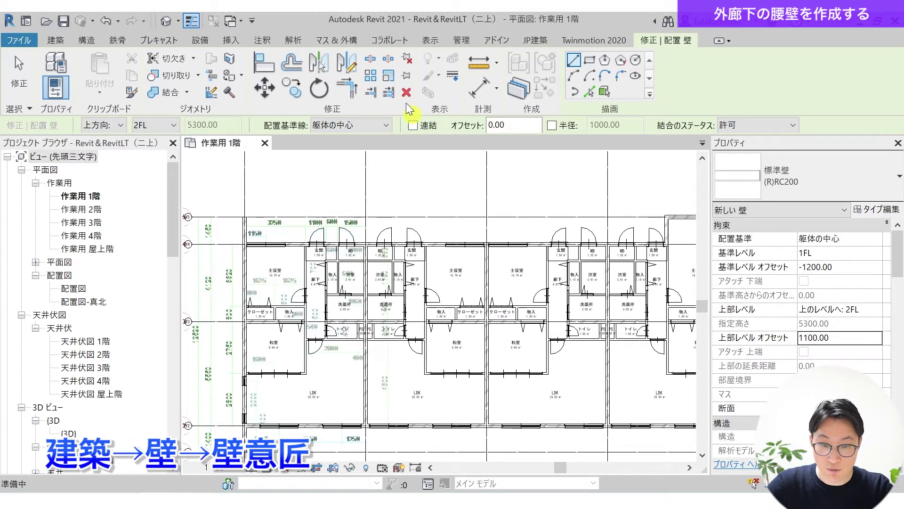
pyautogui.scroll(3, 231, 233)
pyautogui.moveTo(231, 234); pyautogui.dragTo(344, 256, button='middle')
pyautogui.scroll(2, 335, 240)
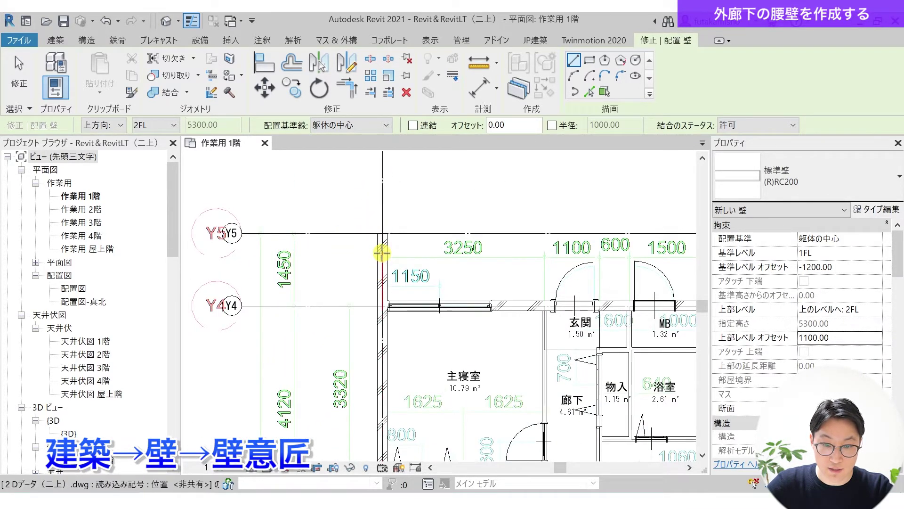
pyautogui.scroll(3, 382, 243)
pyautogui.scroll(1, 382, 243)
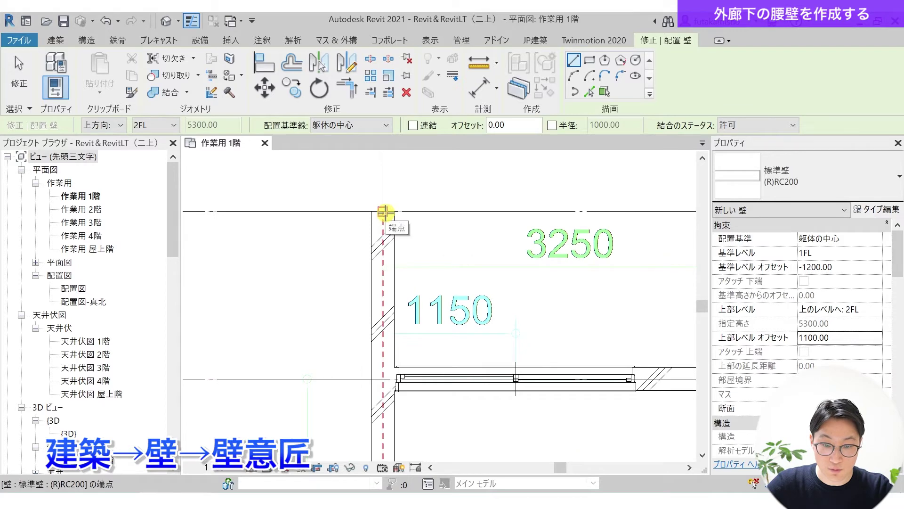
pyautogui.click(384, 213)
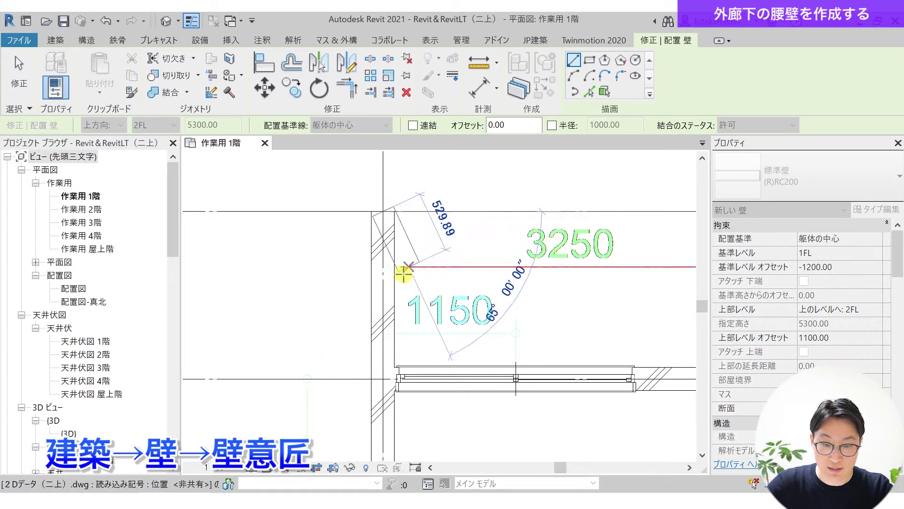
# End the wall at the grid line by the existing wall's corner and finish placing walls.
pyautogui.scroll(-3, 406, 269)
pyautogui.scroll(-5, 407, 270)
pyautogui.scroll(2, 471, 265)
pyautogui.scroll(5, 471, 265)
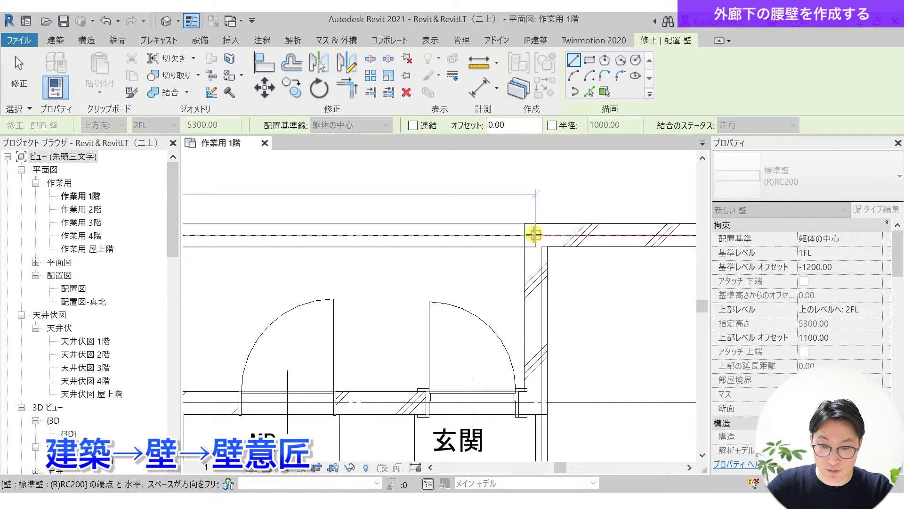
pyautogui.scroll(1, 534, 234)
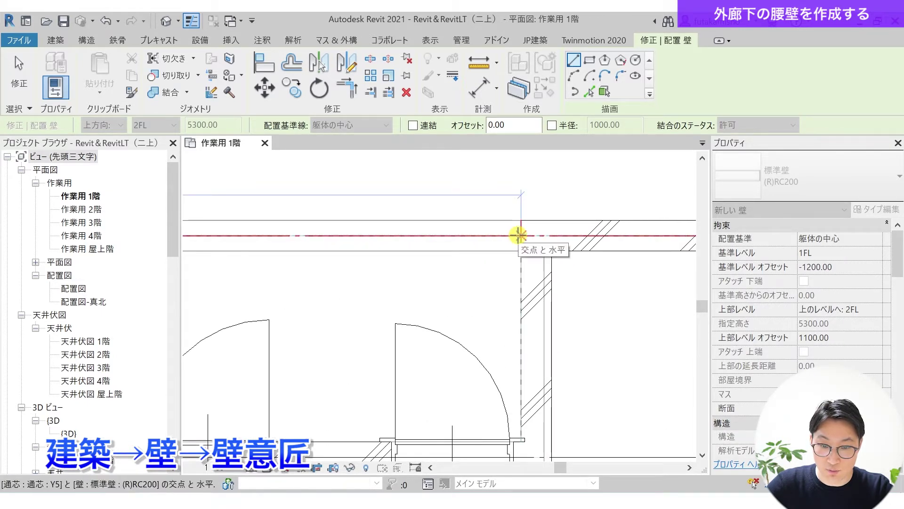
pyautogui.click(537, 234)
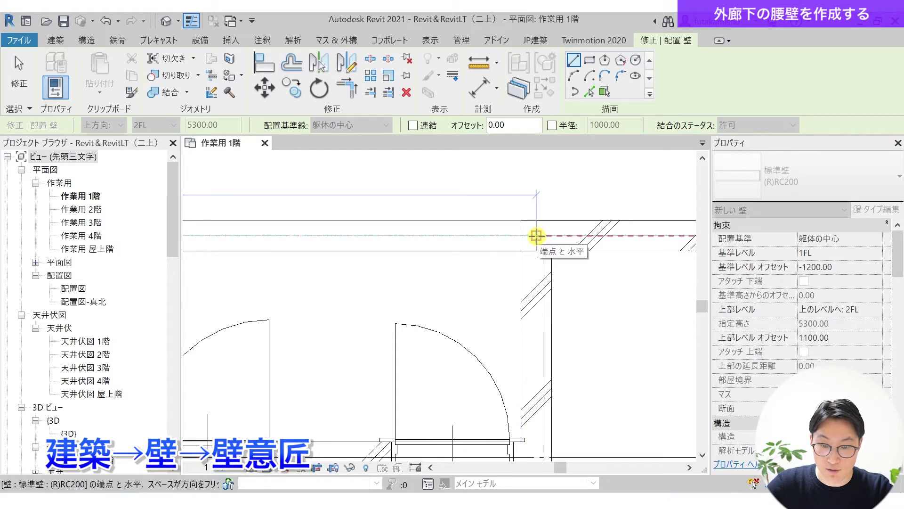
pyautogui.click(538, 234)
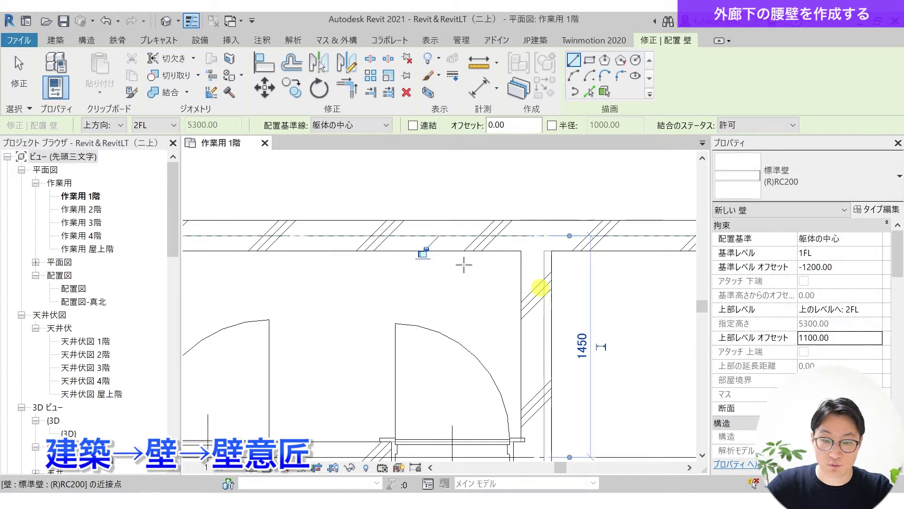
pyautogui.scroll(-2, 547, 325)
pyautogui.scroll(-1, 546, 325)
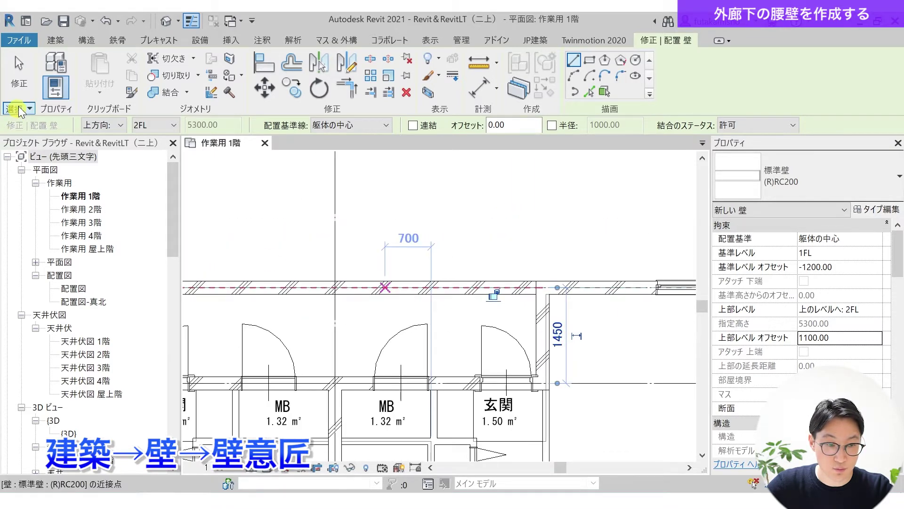
pyautogui.click(28, 83)
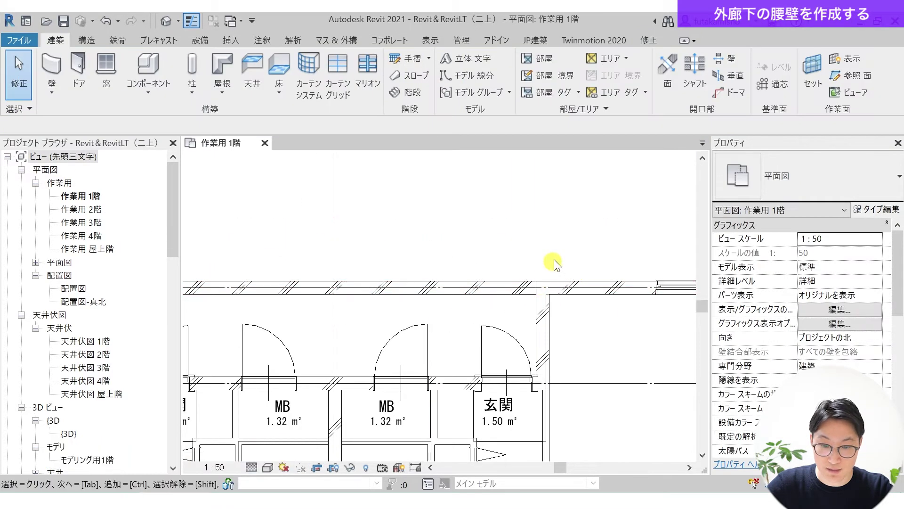
# Change the left corridor wall's top constraint to 上のレベルへ: 1FL, giving a 2300 height.
pyautogui.scroll(2, 545, 296)
pyautogui.scroll(1, 544, 296)
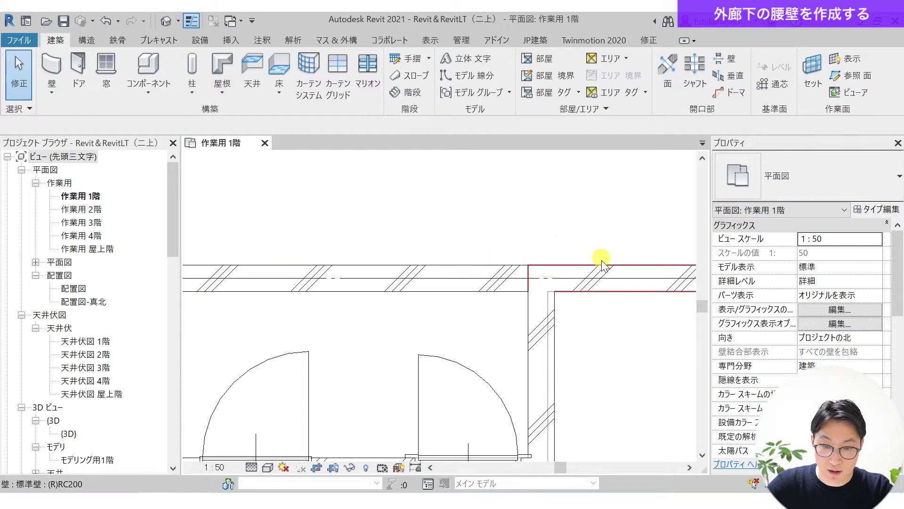
pyautogui.click(602, 272)
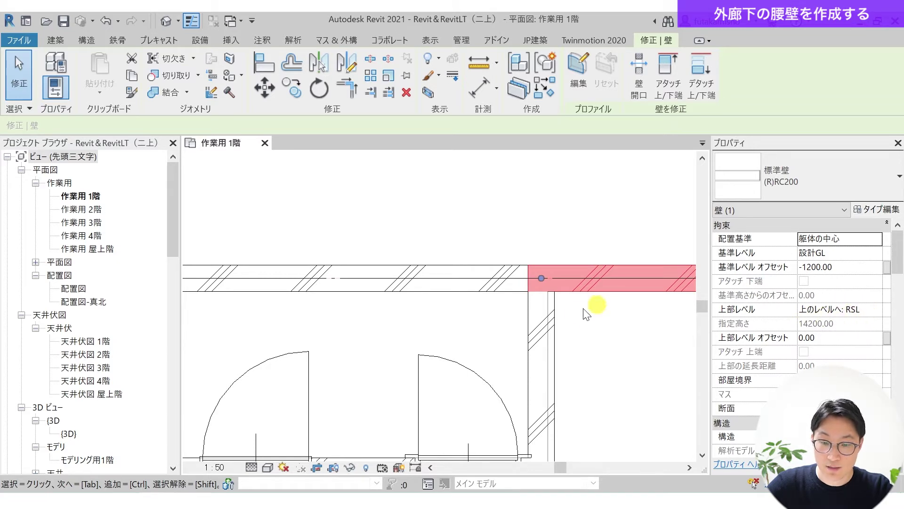
pyautogui.click(485, 296)
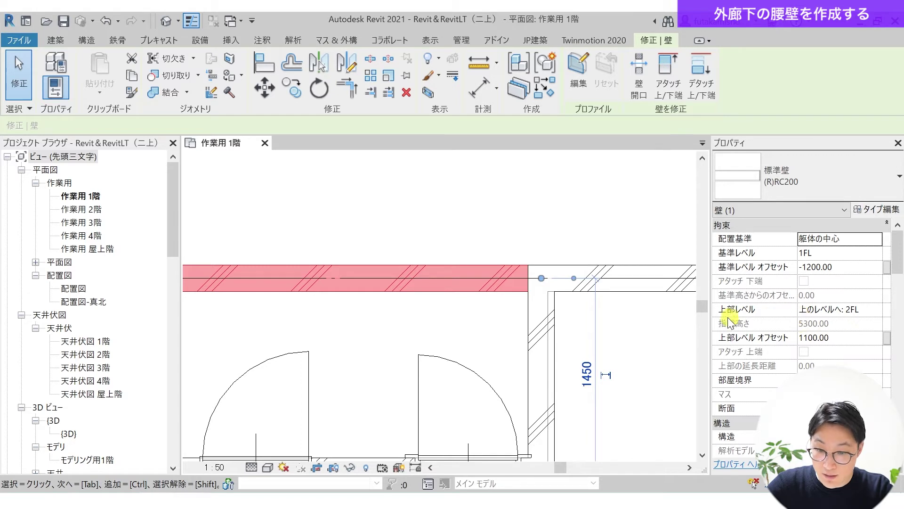
pyautogui.click(869, 311)
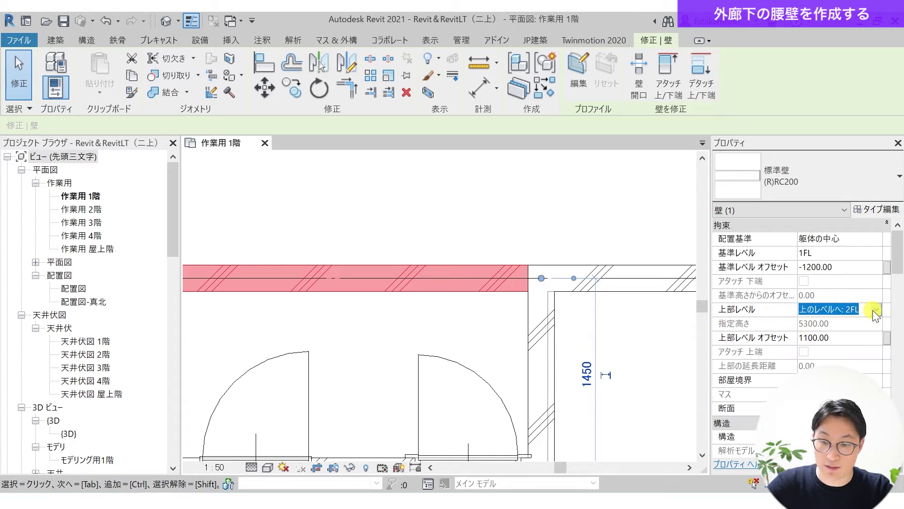
pyautogui.click(876, 310)
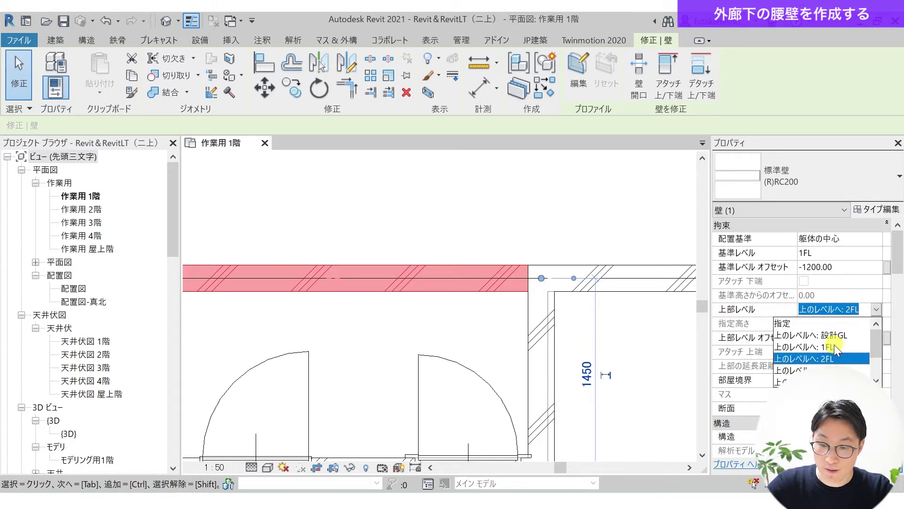
pyautogui.click(848, 348)
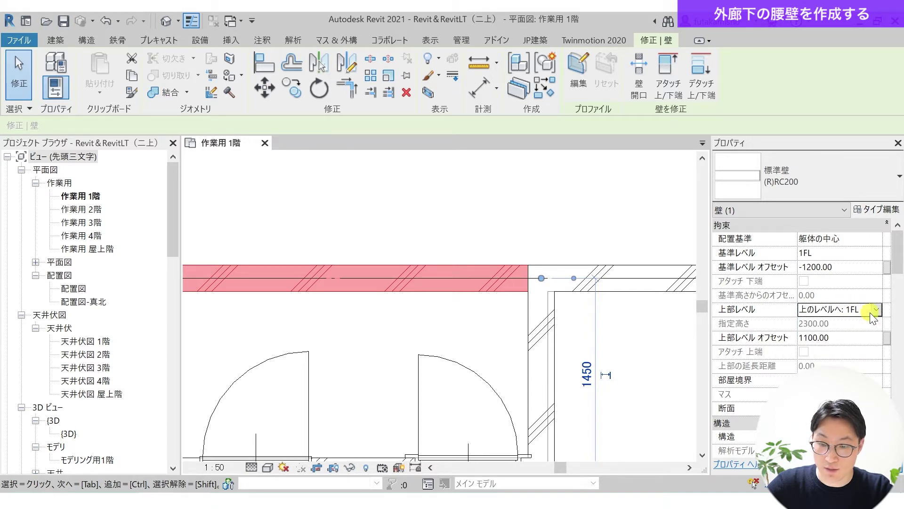
pyautogui.click(840, 342)
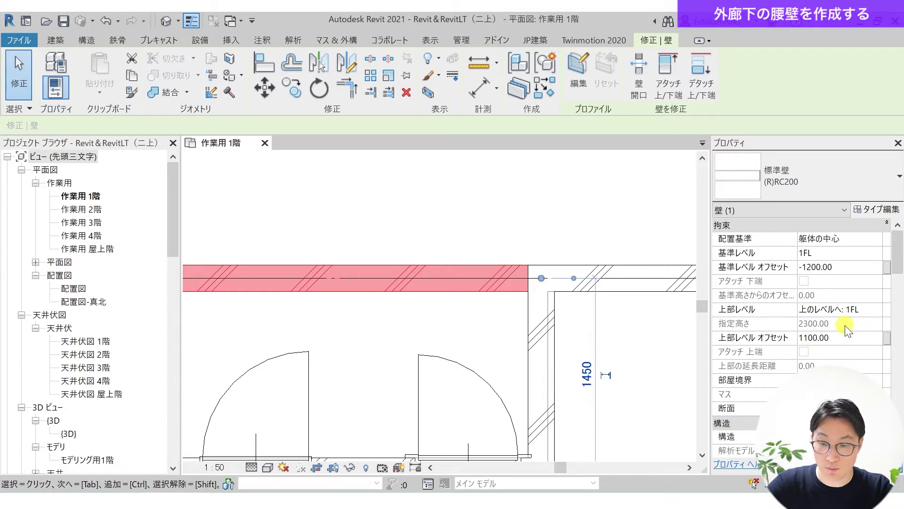
pyautogui.click(541, 226)
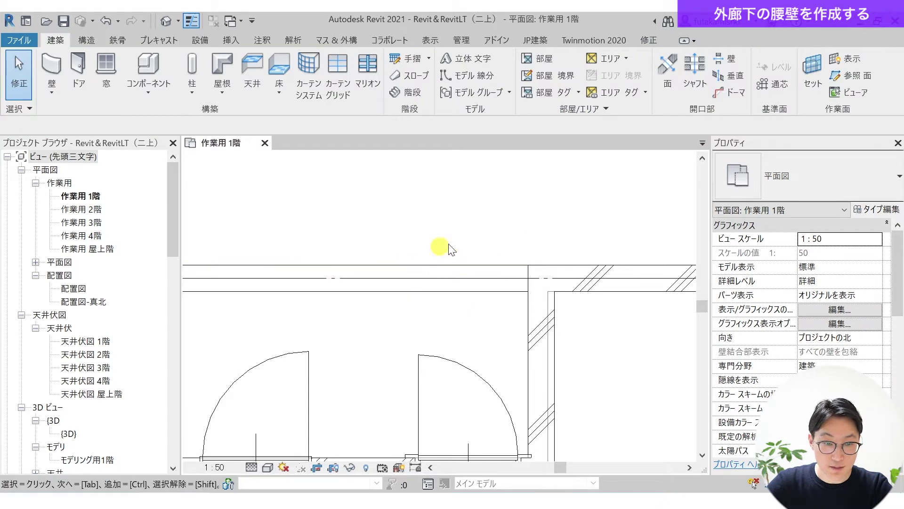
# Try setting the corridor wall's top level to 2FL and review the plan.
pyautogui.scroll(-2, 589, 317)
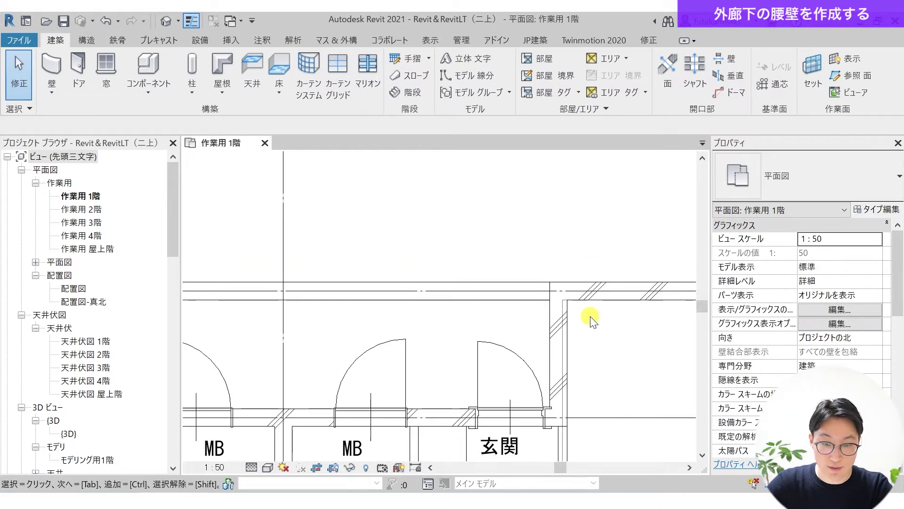
pyautogui.scroll(1, 495, 307)
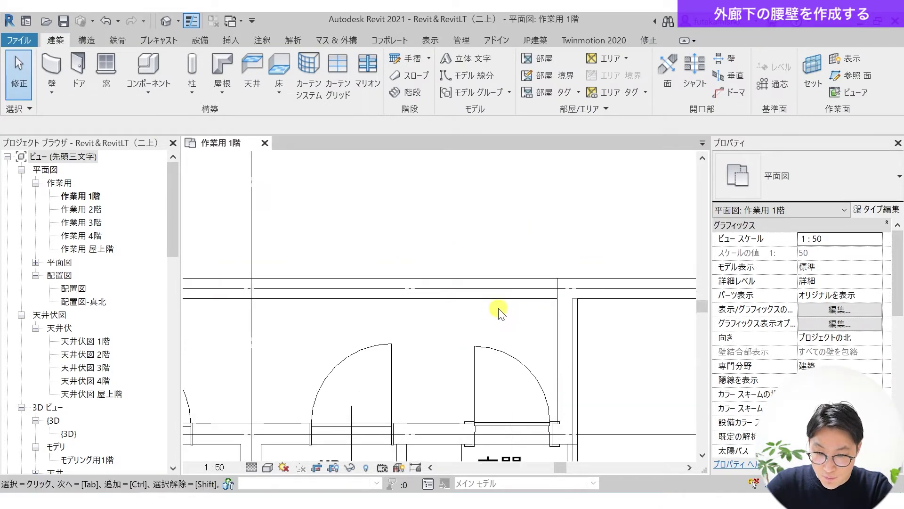
pyautogui.click(506, 302)
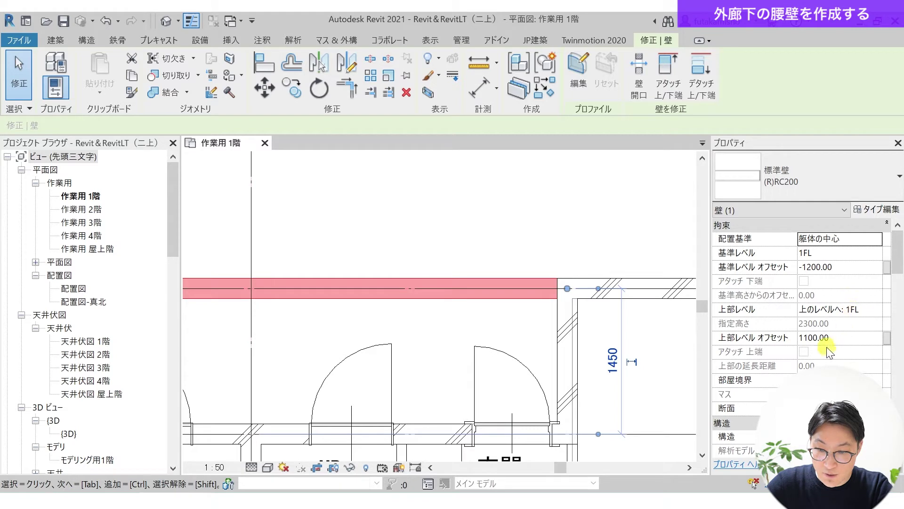
pyautogui.click(466, 249)
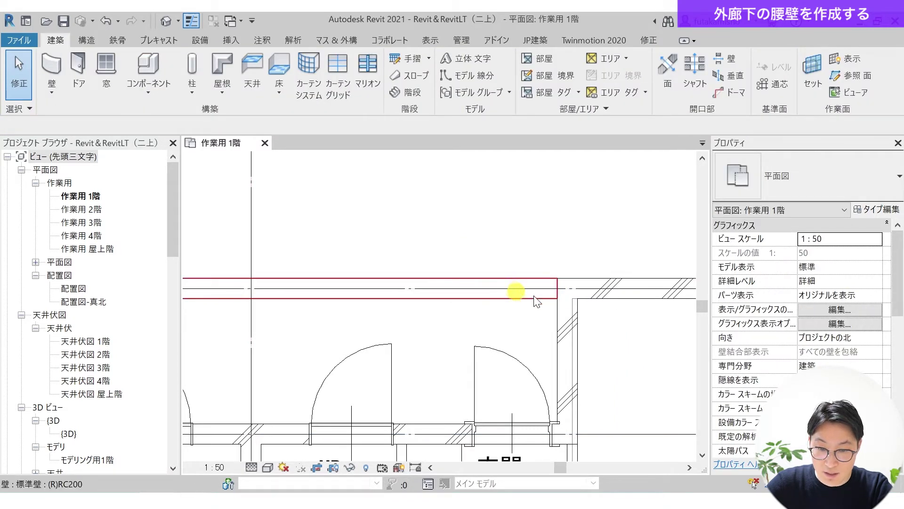
pyautogui.click(483, 288)
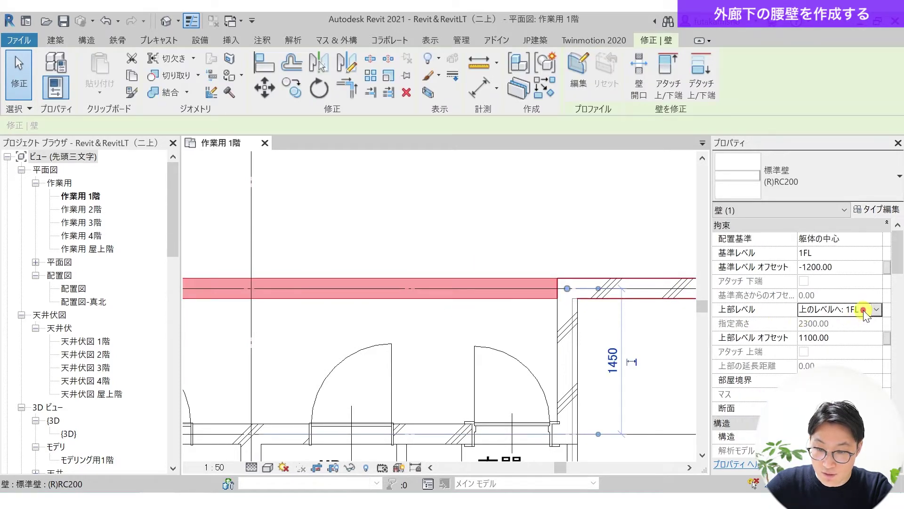
pyautogui.click(878, 309)
pyautogui.click(826, 359)
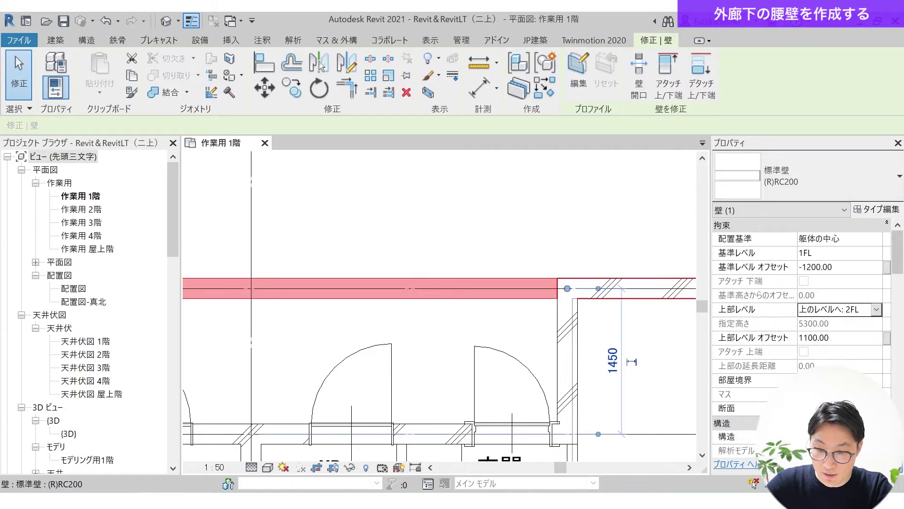
pyautogui.click(519, 250)
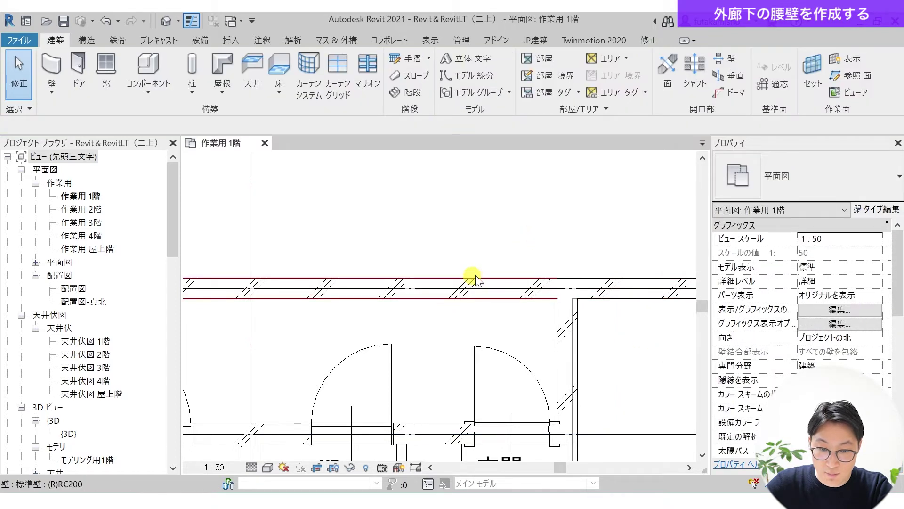
# Return the spandrel wall's top level to 1FL with the 1100 offset, 2300 tall.
pyautogui.click(494, 277)
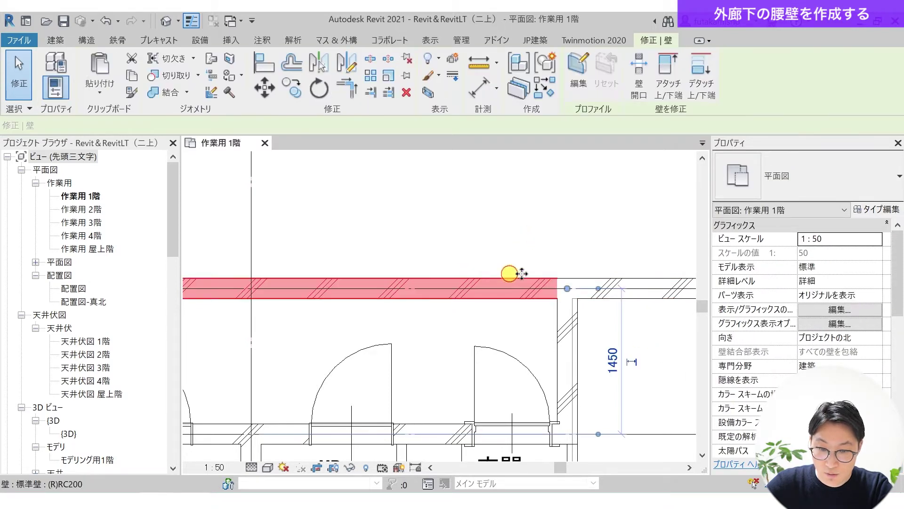
pyautogui.click(878, 307)
pyautogui.click(879, 309)
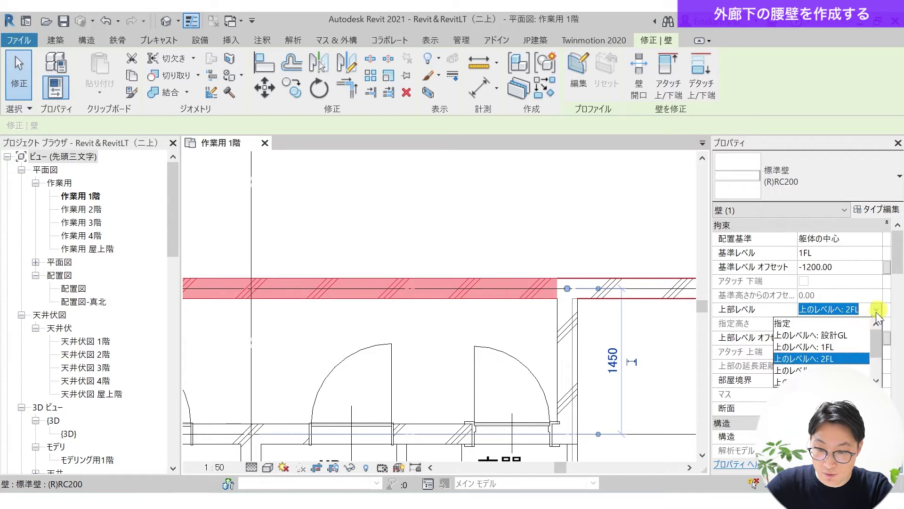
pyautogui.click(838, 347)
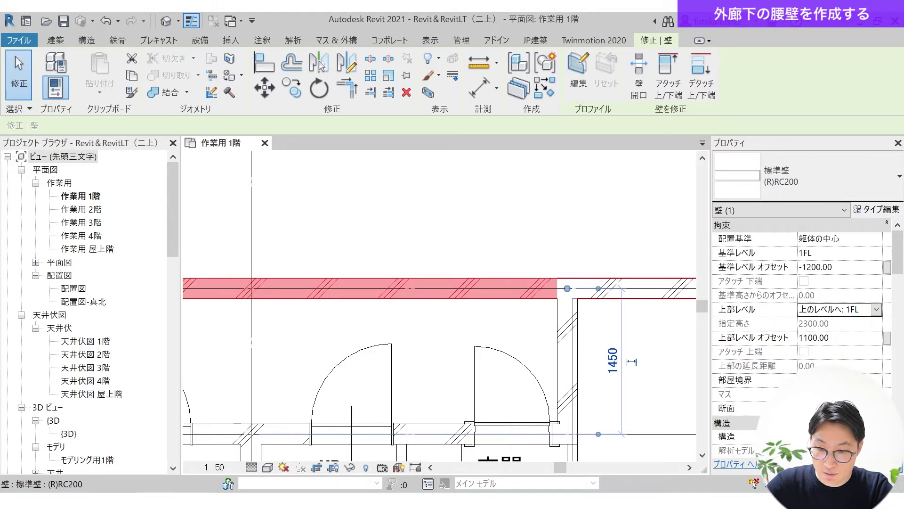
pyautogui.click(574, 283)
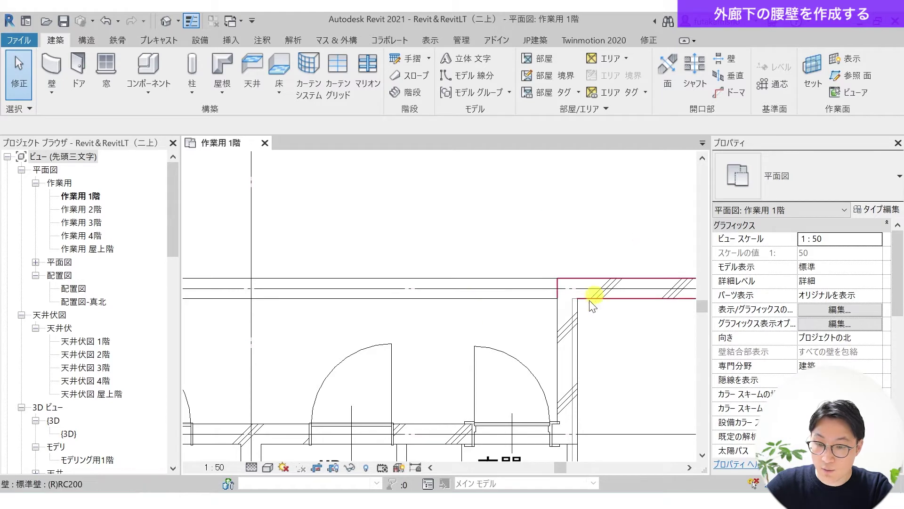
pyautogui.scroll(-8, 805, 315)
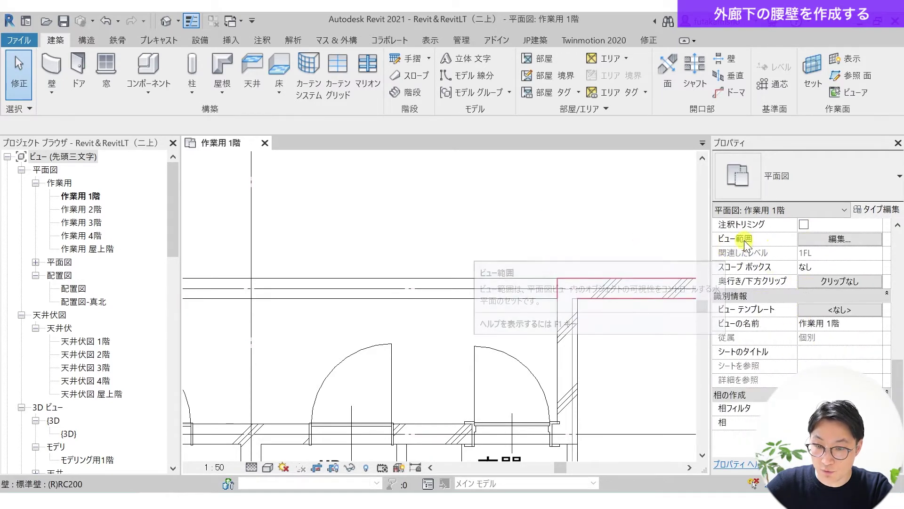
pyautogui.click(839, 239)
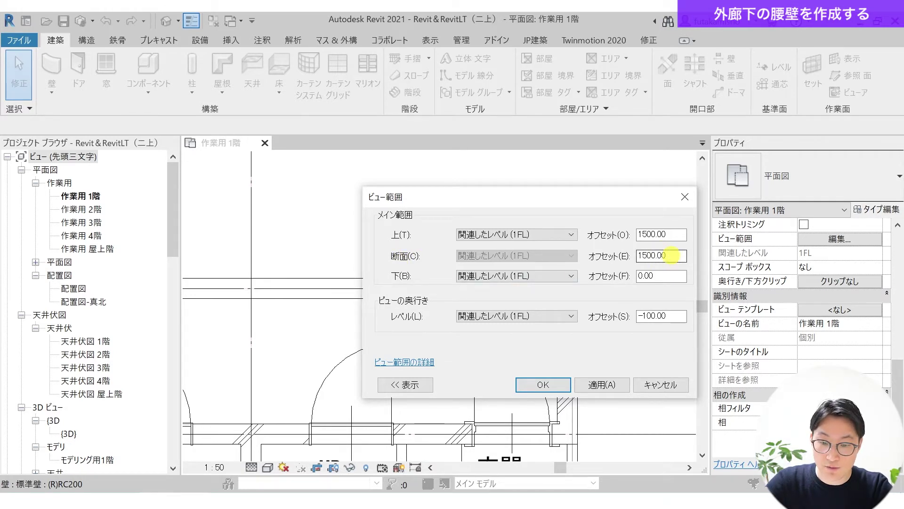
pyautogui.moveTo(674, 256); pyautogui.dragTo(636, 253)
pyautogui.click(669, 259)
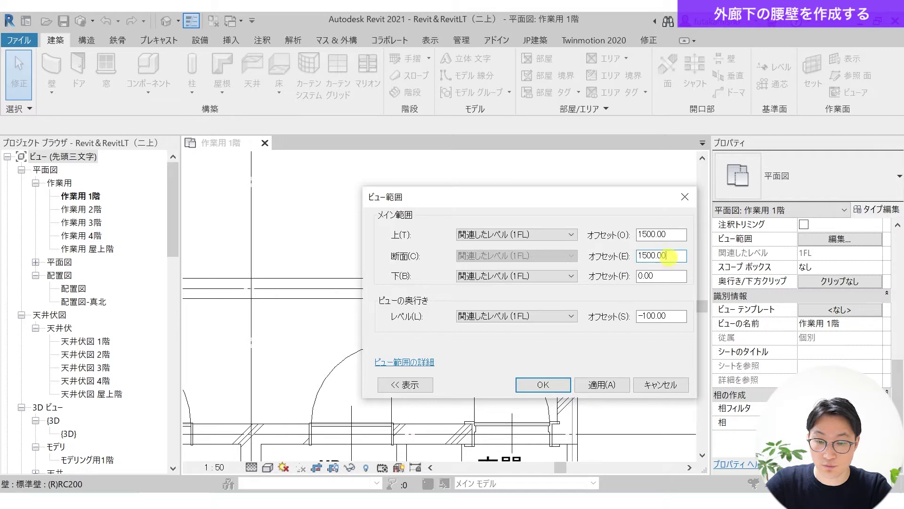
pyautogui.moveTo(679, 255); pyautogui.dragTo(642, 275)
pyautogui.click(673, 257)
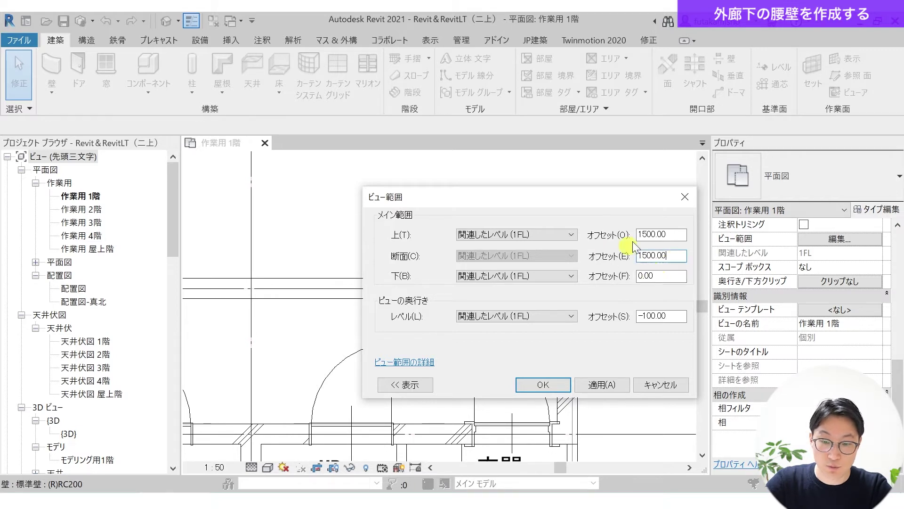
pyautogui.click(535, 385)
pyautogui.click(505, 300)
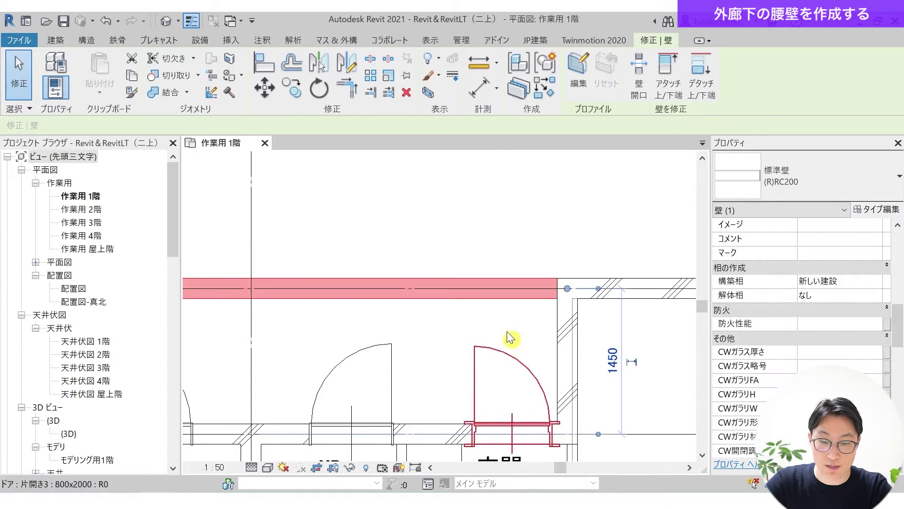
pyautogui.click(476, 230)
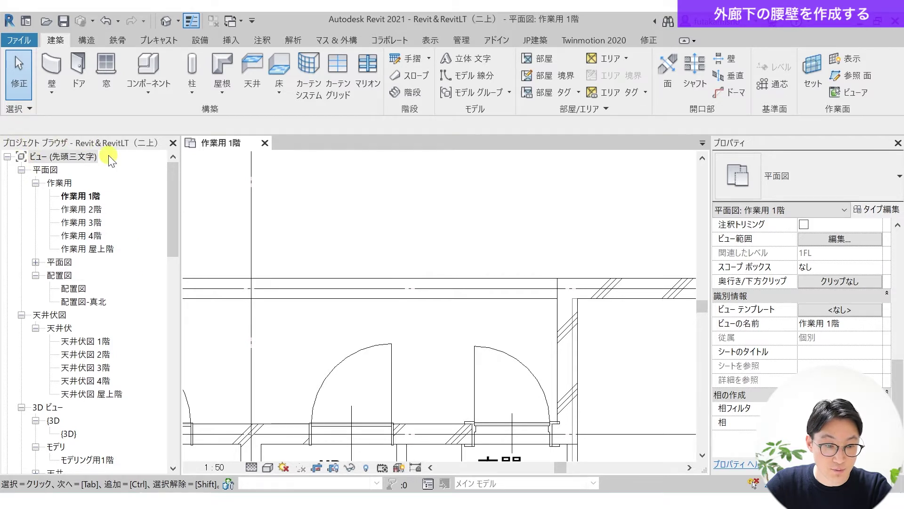
pyautogui.click(47, 407)
pyautogui.scroll(-5, 94, 330)
# Open the {3D} view from the Project Browser's 3D ビュー list.
pyautogui.click(101, 262)
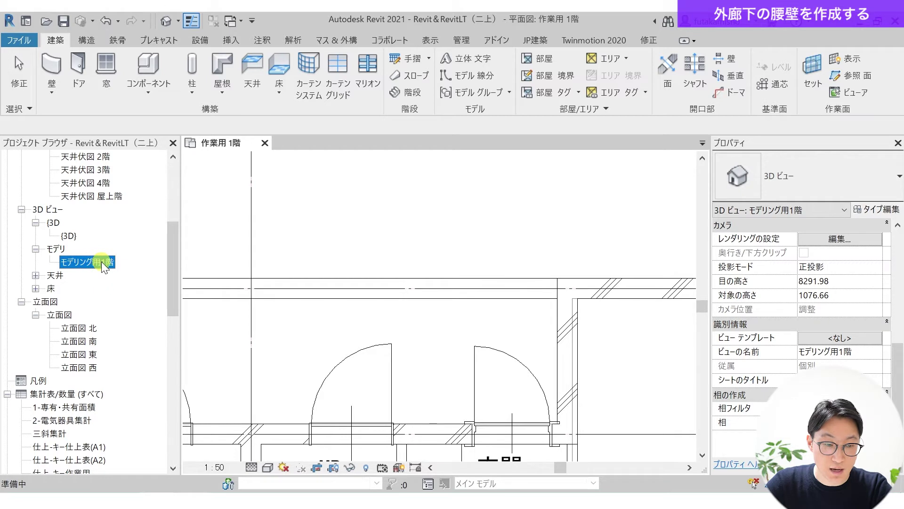
pyautogui.click(70, 236)
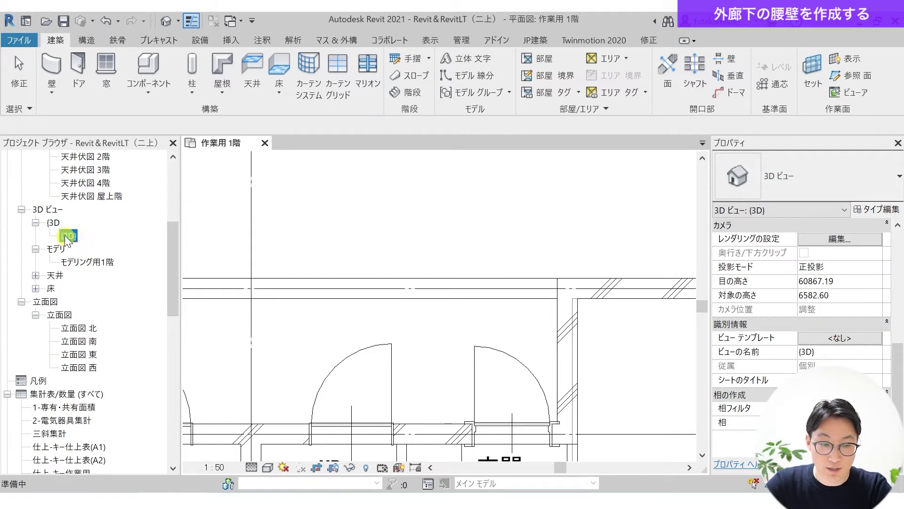
pyautogui.doubleClick(67, 236)
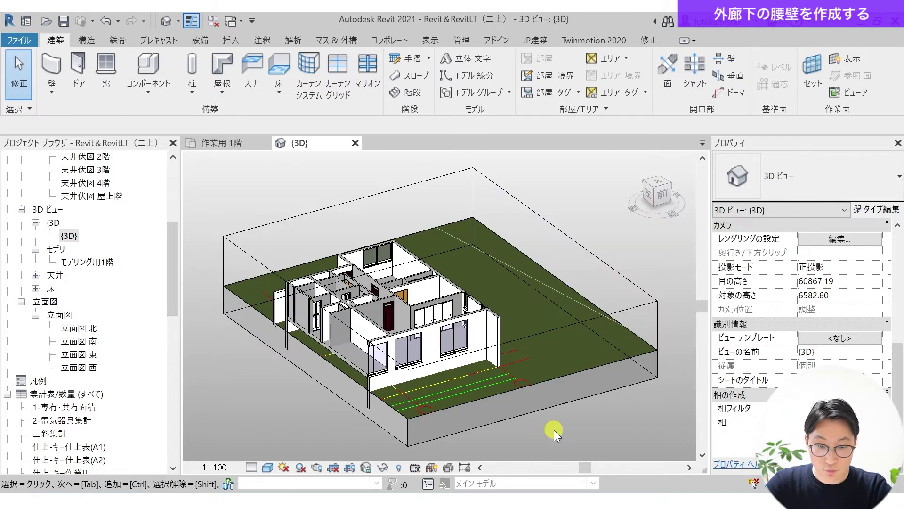
# Stretch the 切断ボックス sides outward to cover the whole long building.
pyautogui.click(558, 329)
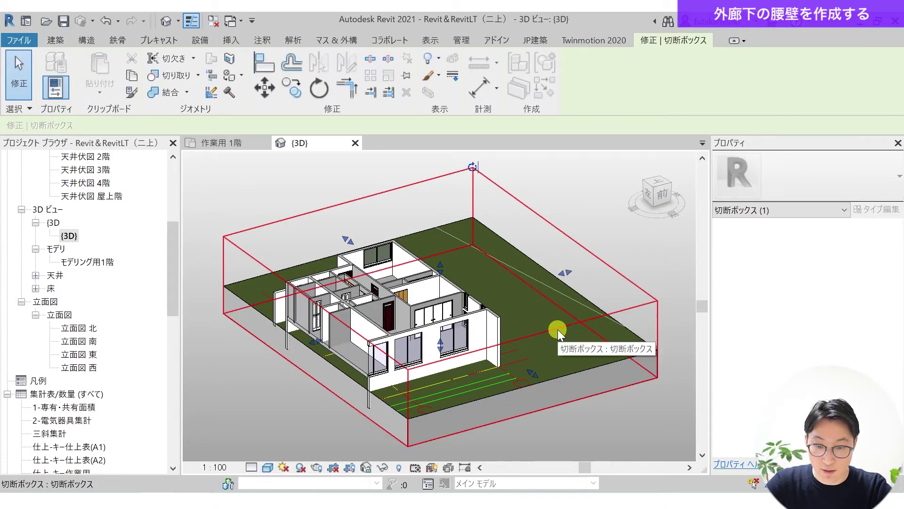
pyautogui.click(595, 183)
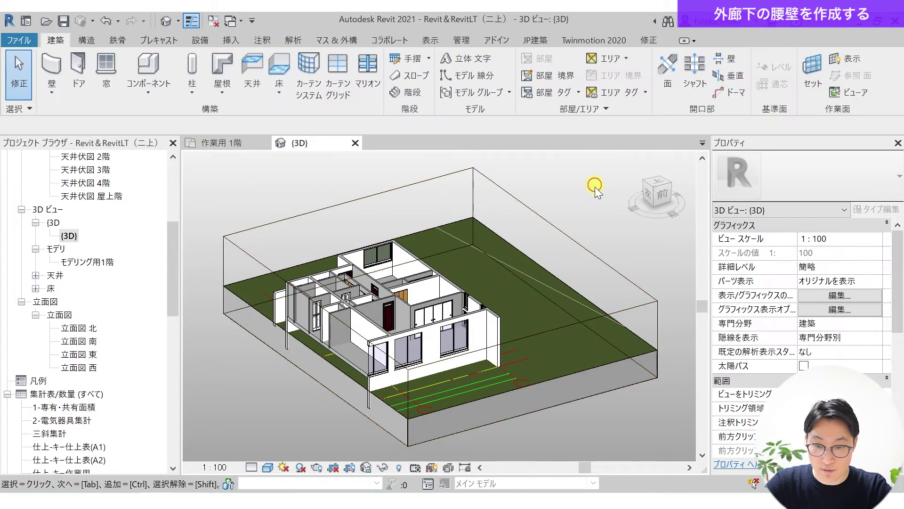
pyautogui.scroll(-4, 763, 318)
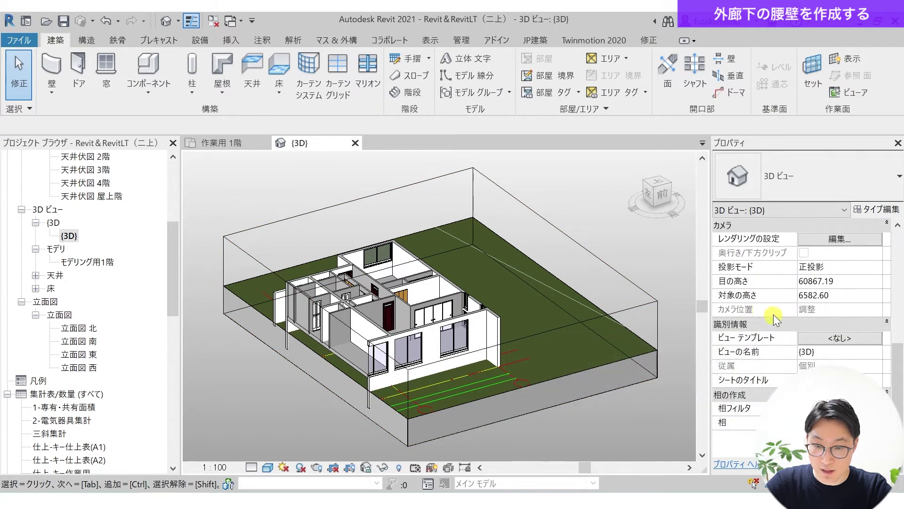
pyautogui.scroll(2, 773, 314)
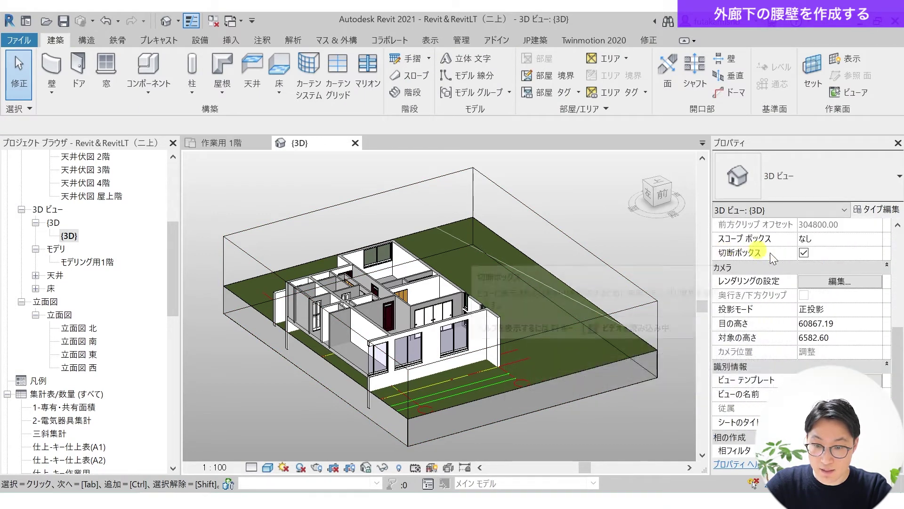
pyautogui.click(604, 261)
pyautogui.scroll(-2, 518, 314)
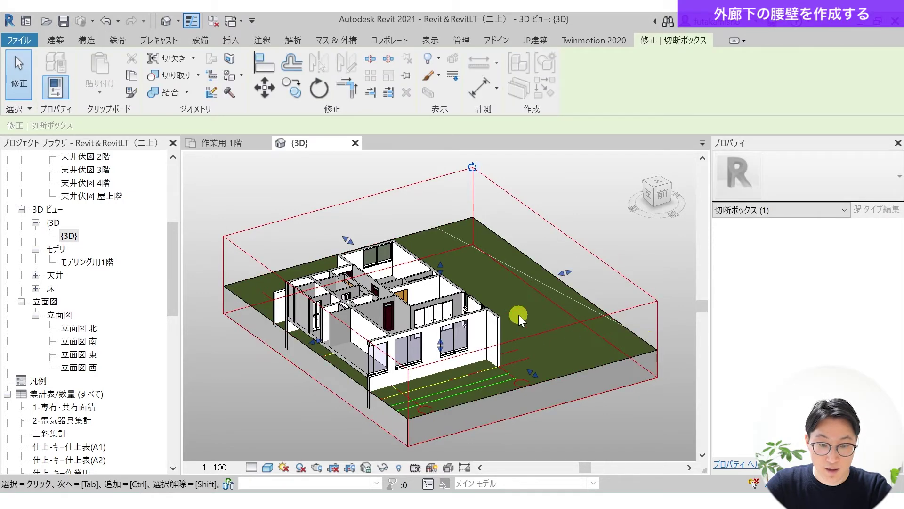
pyautogui.moveTo(383, 367); pyautogui.dragTo(496, 287, button='middle')
pyautogui.moveTo(484, 269); pyautogui.dragTo(257, 320)
pyautogui.keyDown('shift'); pyautogui.moveTo(299, 333); pyautogui.dragTo(449, 207, button='middle'); pyautogui.keyUp('shift')
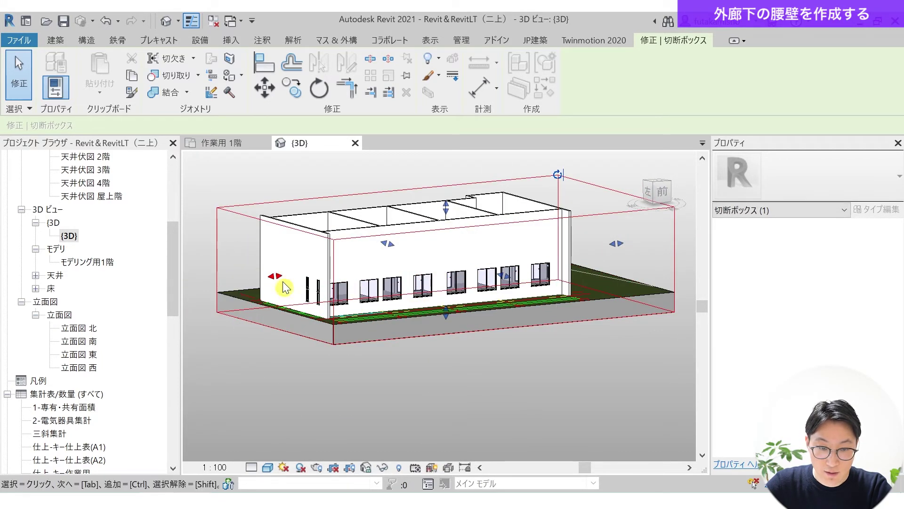
pyautogui.moveTo(276, 276); pyautogui.dragTo(260, 277)
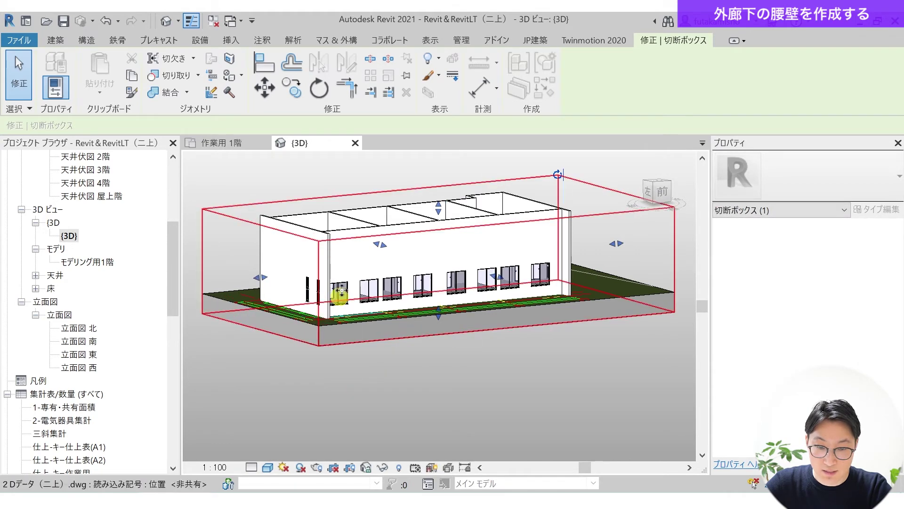
# Orbit and zoom in along the exterior corridor to view the low RC200 wall.
pyautogui.keyDown('shift'); pyautogui.moveTo(484, 279); pyautogui.dragTo(462, 363, button='middle'); pyautogui.keyUp('shift')
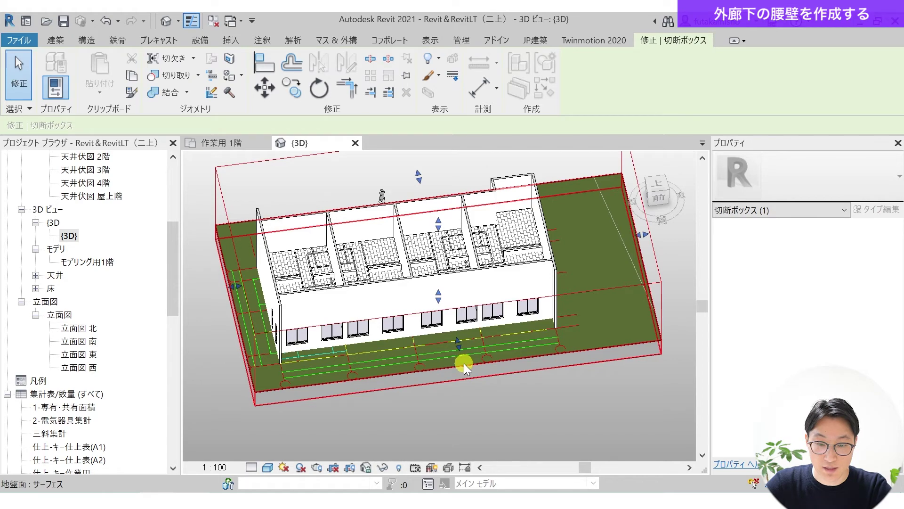
pyautogui.keyDown('shift'); pyautogui.moveTo(521, 319); pyautogui.dragTo(400, 359, button='middle'); pyautogui.keyUp('shift')
pyautogui.scroll(3, 460, 304)
pyautogui.moveTo(460, 304); pyautogui.dragTo(404, 385, button='middle')
pyautogui.scroll(-3, 405, 385)
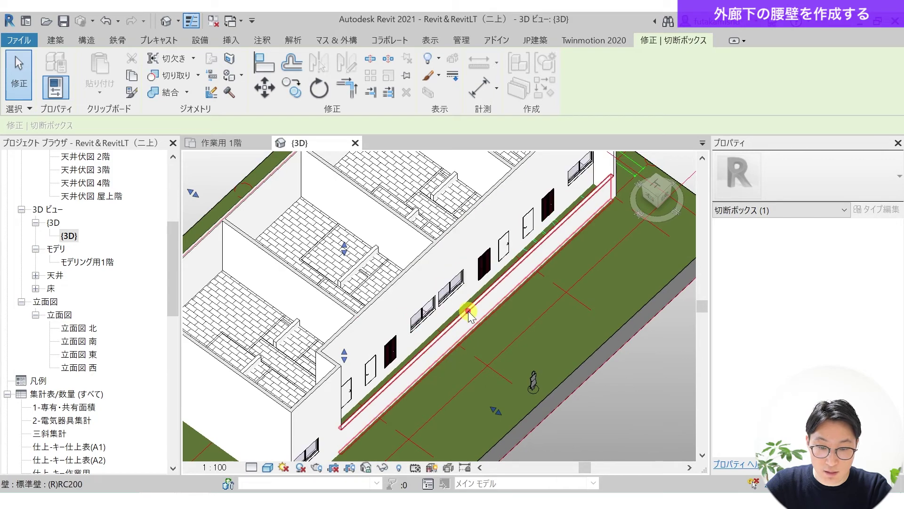
pyautogui.click(495, 335)
pyautogui.scroll(3, 515, 380)
pyautogui.keyDown('shift'); pyautogui.moveTo(516, 380); pyautogui.dragTo(370, 357, button='middle'); pyautogui.keyUp('shift')
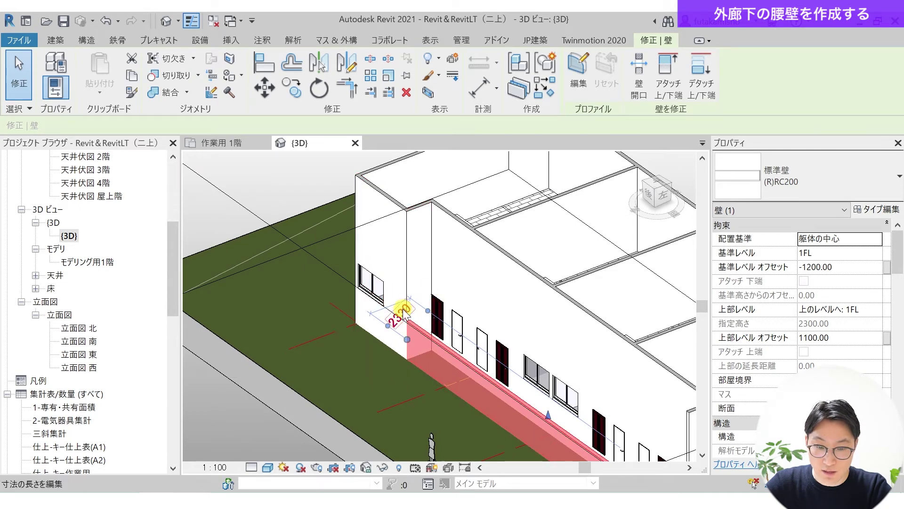
pyautogui.scroll(5, 405, 357)
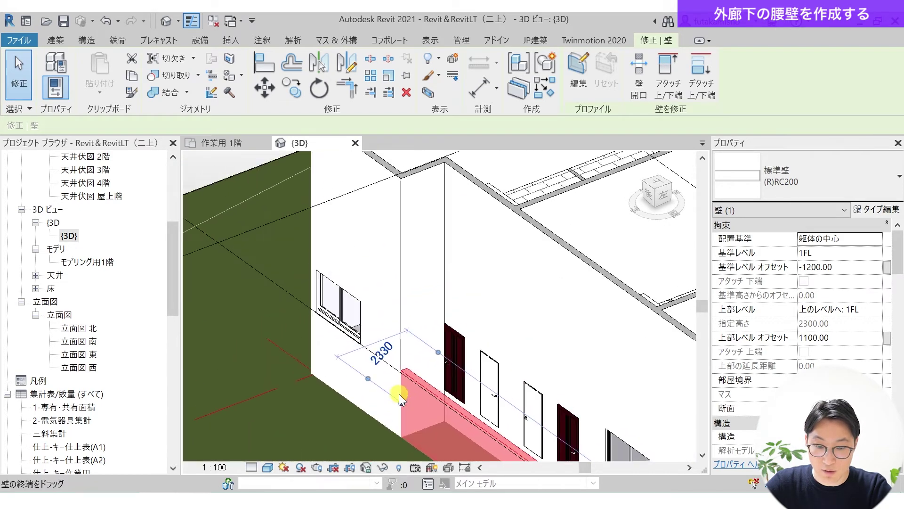
pyautogui.click(405, 198)
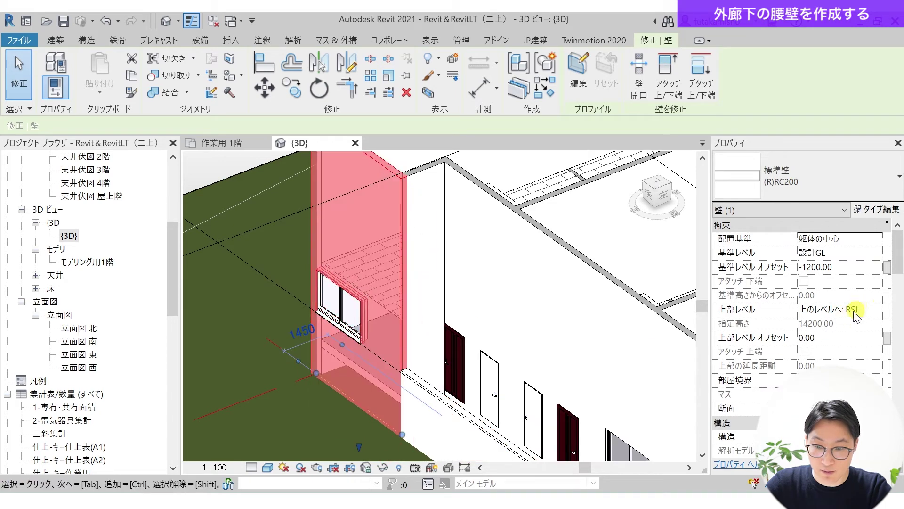
pyautogui.click(418, 405)
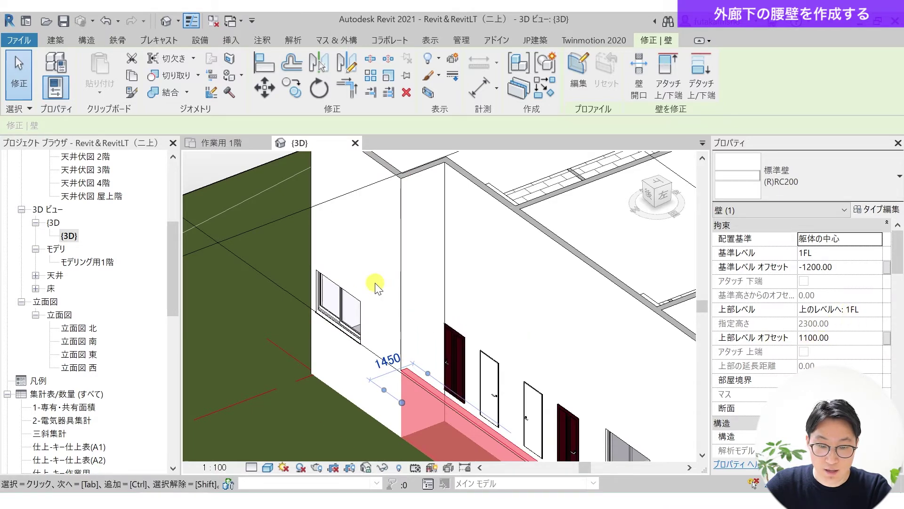
pyautogui.moveTo(377, 285); pyautogui.dragTo(362, 257, button='middle')
pyautogui.moveTo(419, 373); pyautogui.dragTo(384, 347, button='middle')
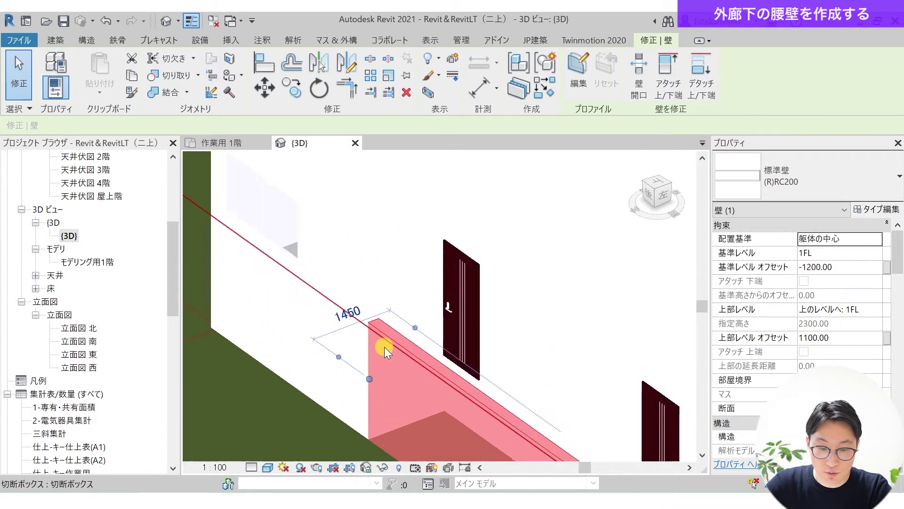
pyautogui.scroll(2, 384, 347)
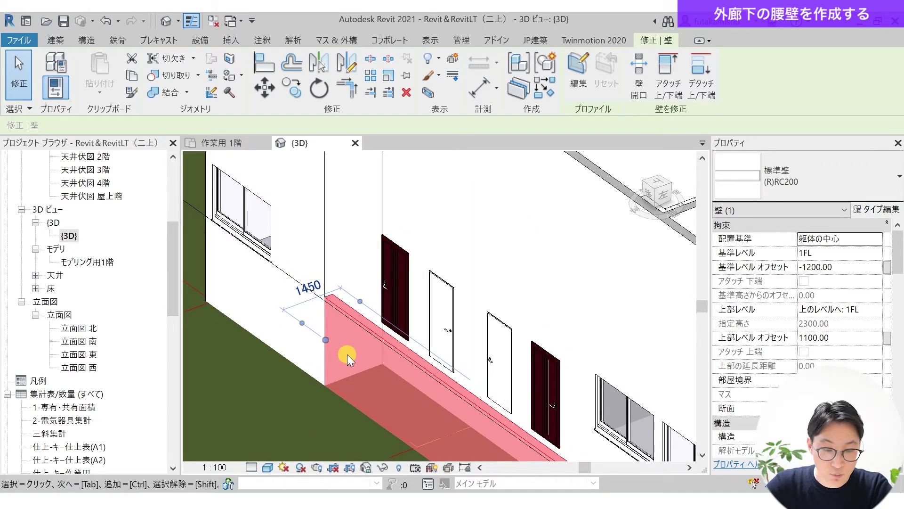
pyautogui.scroll(-1, 351, 349)
pyautogui.keyDown('shift'); pyautogui.moveTo(375, 351); pyautogui.dragTo(435, 346, button='middle'); pyautogui.keyUp('shift')
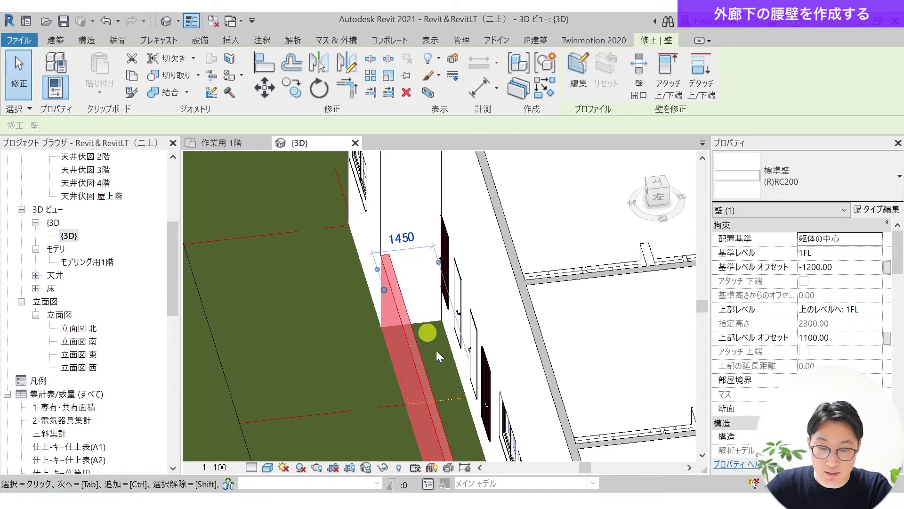
pyautogui.scroll(-4, 428, 348)
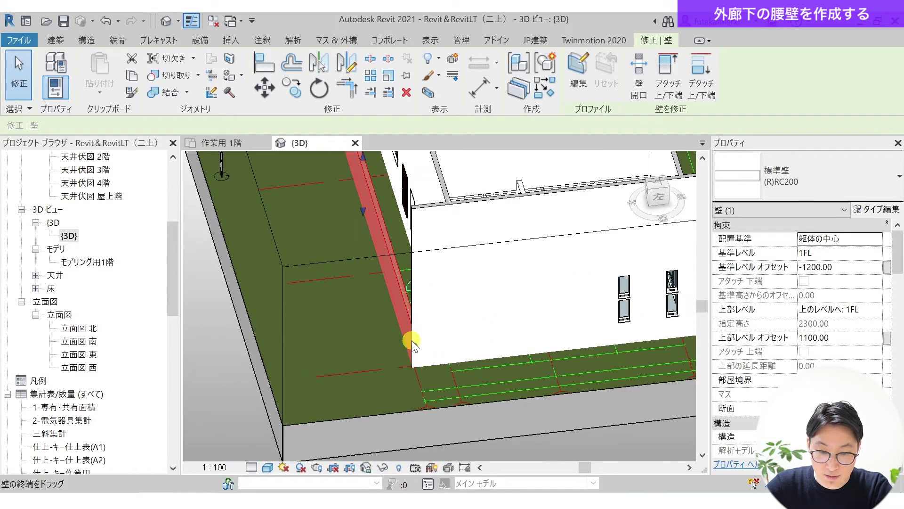
pyautogui.click(414, 317)
pyautogui.keyDown('shift'); pyautogui.moveTo(414, 317); pyautogui.dragTo(578, 371, button='middle'); pyautogui.keyUp('shift')
pyautogui.scroll(5, 521, 327)
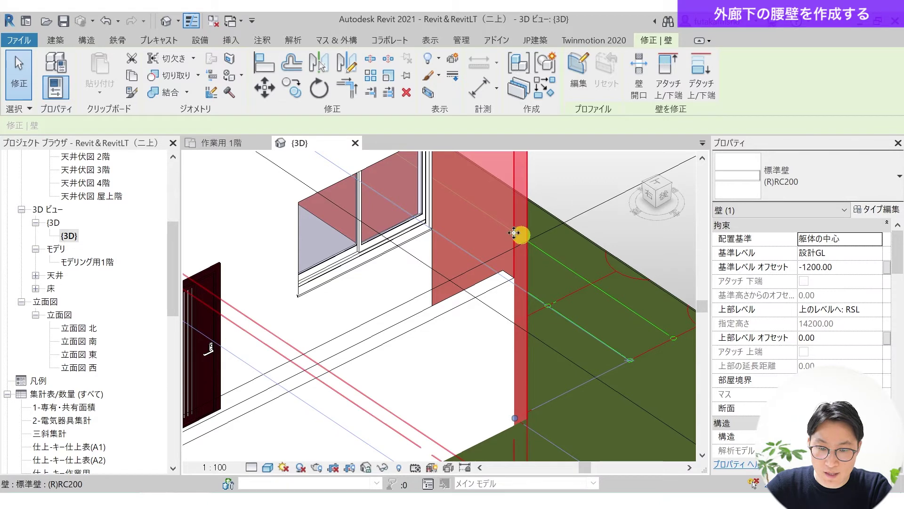
pyautogui.click(438, 319)
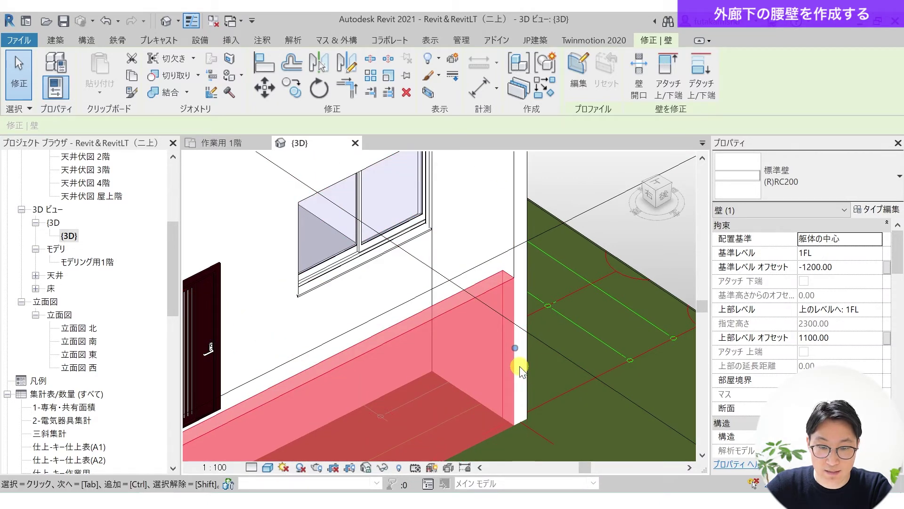
pyautogui.scroll(-6, 520, 369)
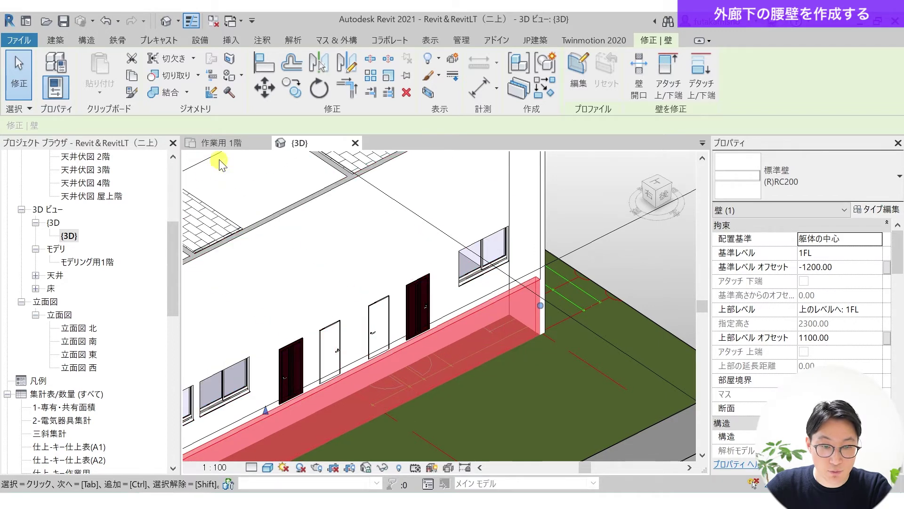
pyautogui.click(221, 144)
# Pan the 作業用 1階 plan to show the corridor wall and clear the selection.
pyautogui.scroll(-5, 463, 365)
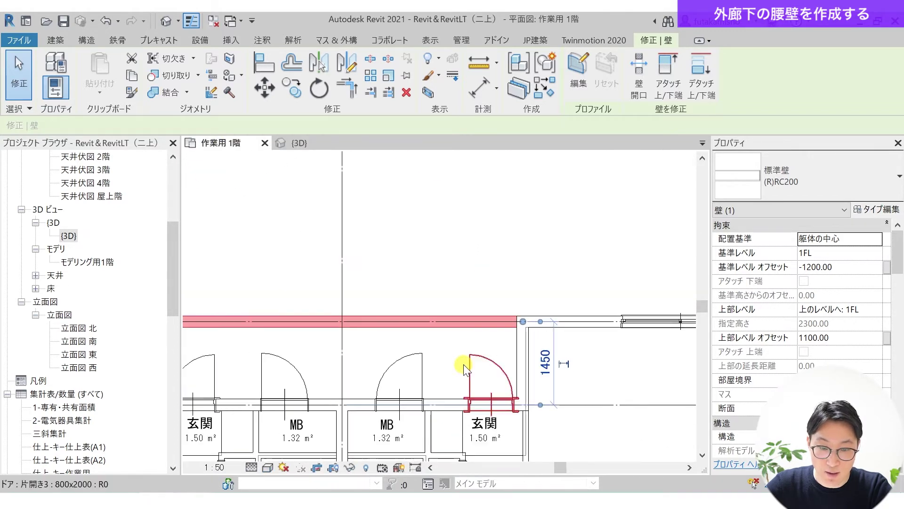
pyautogui.moveTo(464, 369)
pyautogui.mouseDown(button='middle')
pyautogui.moveTo(375, 394)
pyautogui.moveTo(437, 292)
pyautogui.moveTo(428, 268)
pyautogui.mouseUp(button='middle')
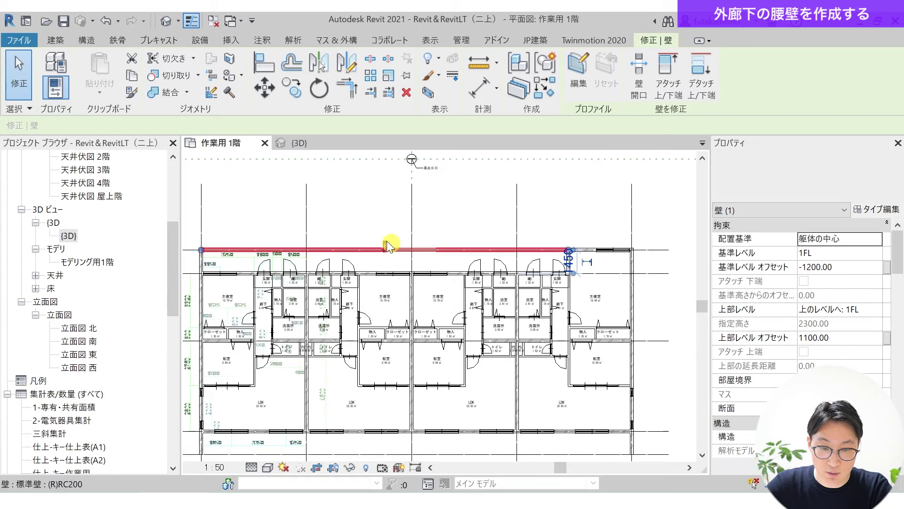
pyautogui.click(376, 225)
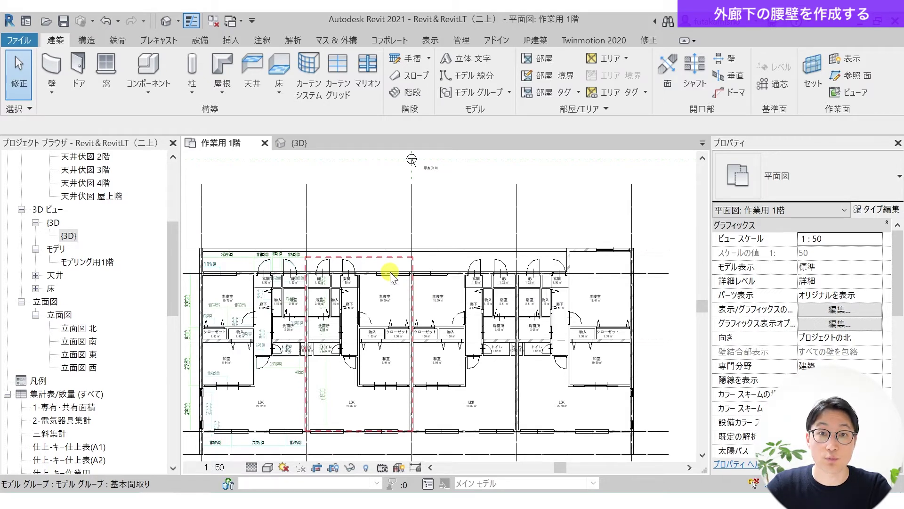
pyautogui.click(430, 40)
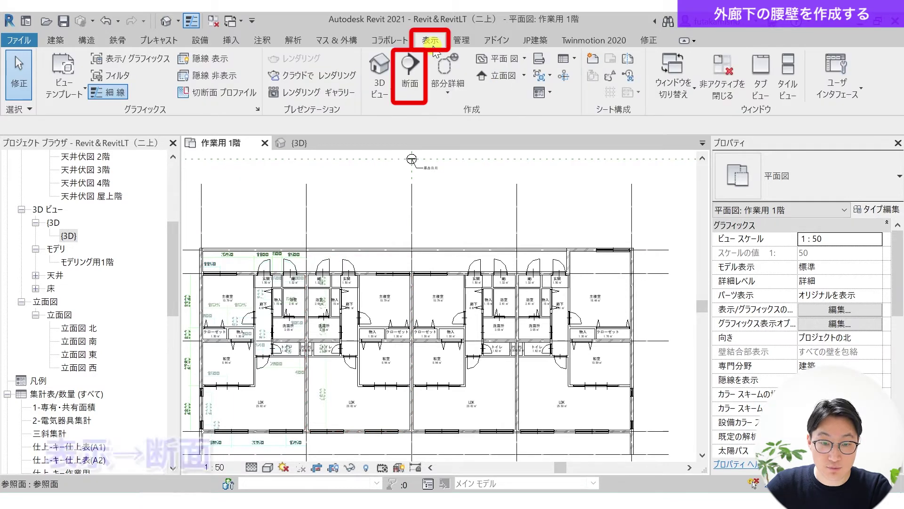
# Place section 断面 0 from north of the corridor to south of the building.
pyautogui.click(405, 95)
pyautogui.moveTo(379, 256)
pyautogui.mouseDown(button='middle')
pyautogui.moveTo(403, 170)
pyautogui.moveTo(398, 255)
pyautogui.mouseUp(button='middle')
pyautogui.scroll(-1, 383, 254)
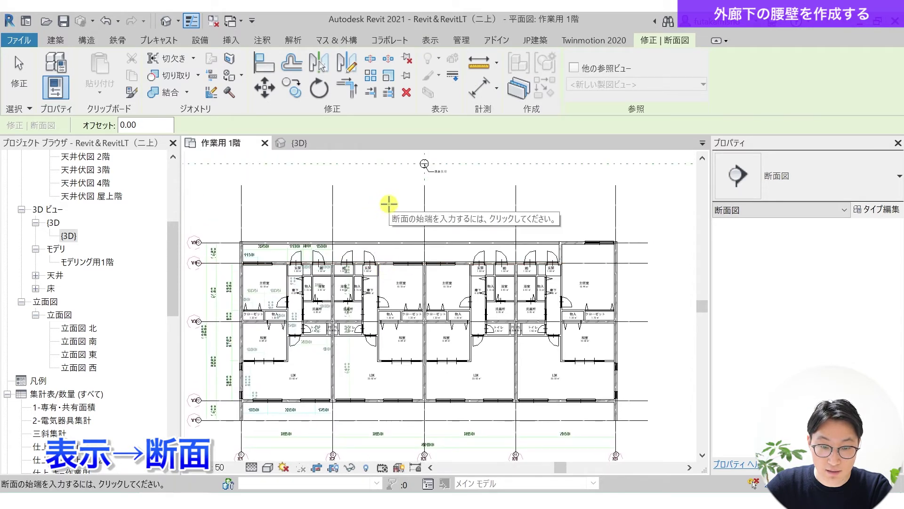
pyautogui.click(389, 204)
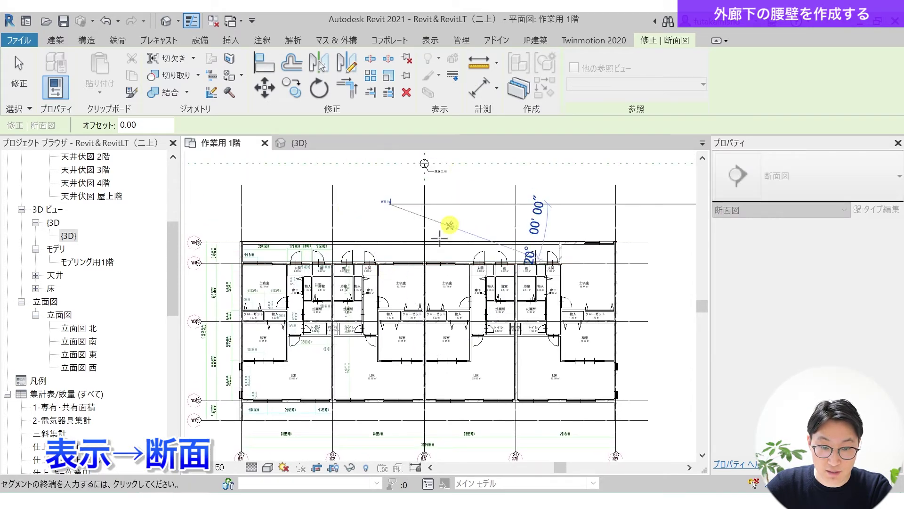
pyautogui.moveTo(406, 386); pyautogui.dragTo(404, 283, button='middle')
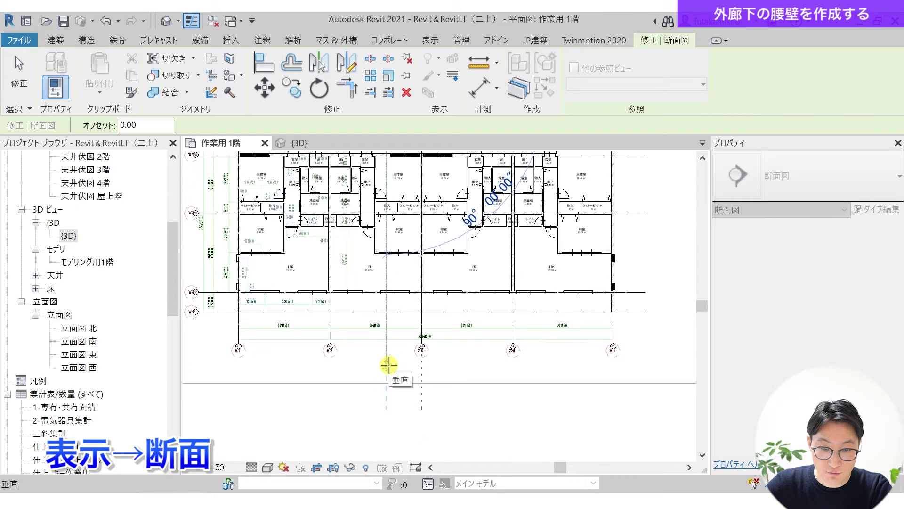
pyautogui.click(389, 365)
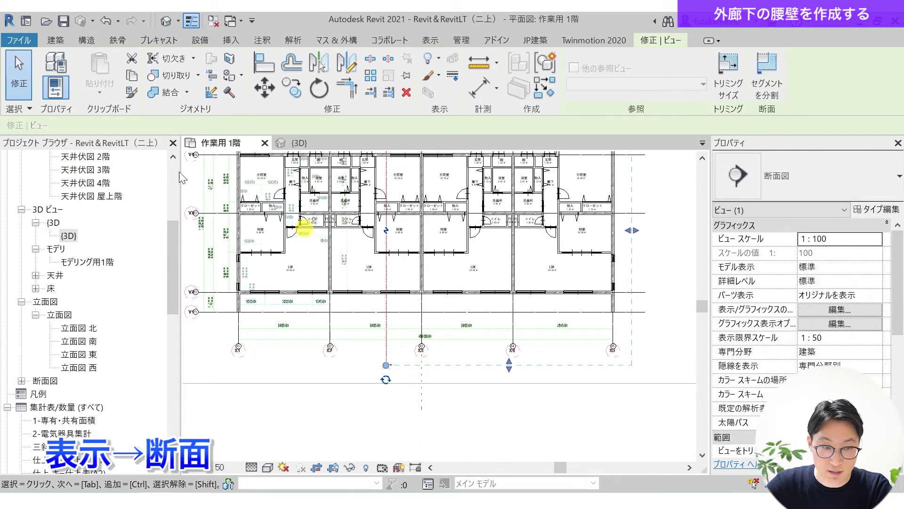
pyautogui.click(17, 89)
# Select the new 断面 0 section line and bring up its shortcut menu.
pyautogui.scroll(6, 378, 363)
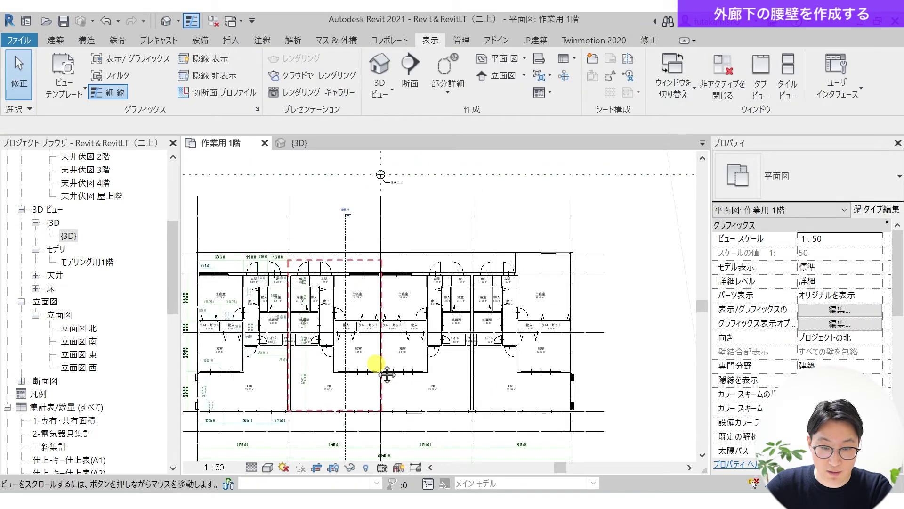
pyautogui.scroll(1, 343, 274)
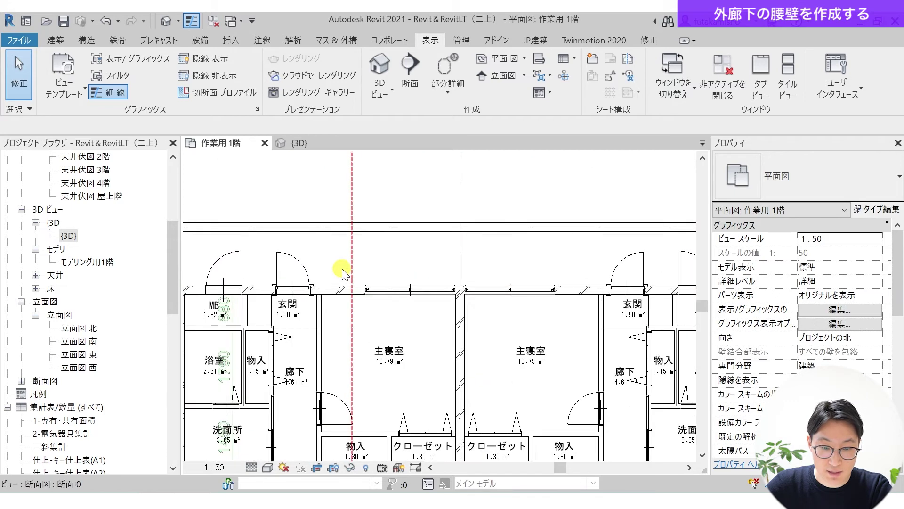
pyautogui.click(381, 228)
pyautogui.scroll(-1, 430, 300)
pyautogui.click(373, 287)
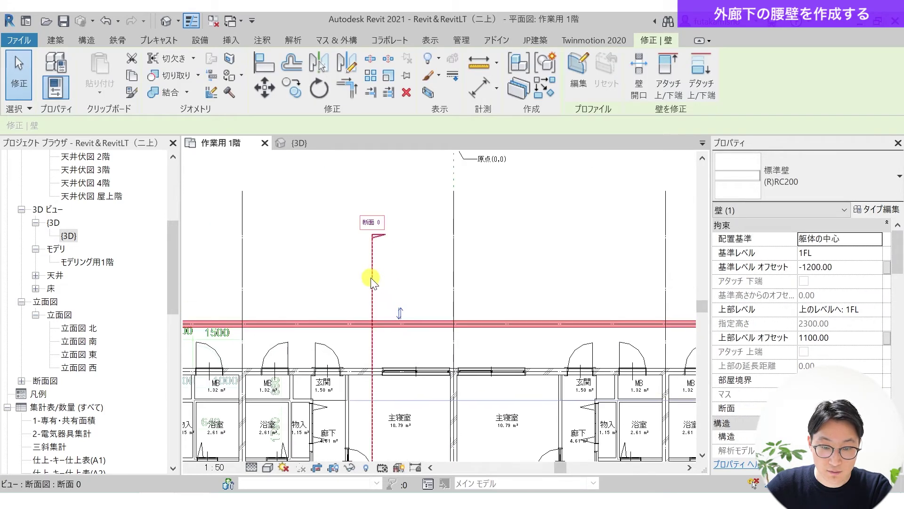
pyautogui.rightClick(374, 269)
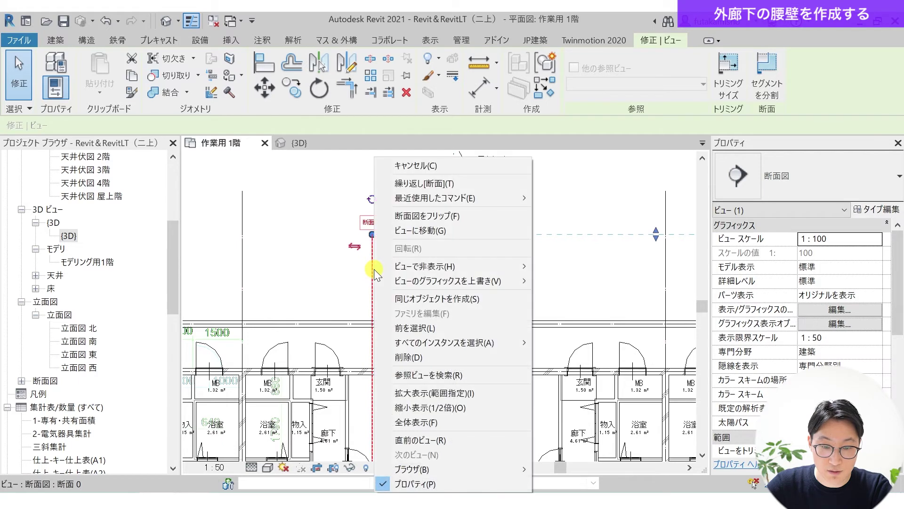
# Go to the 断面 0 view and inspect the grid Y5 wall against the 1FL level line.
pyautogui.click(473, 230)
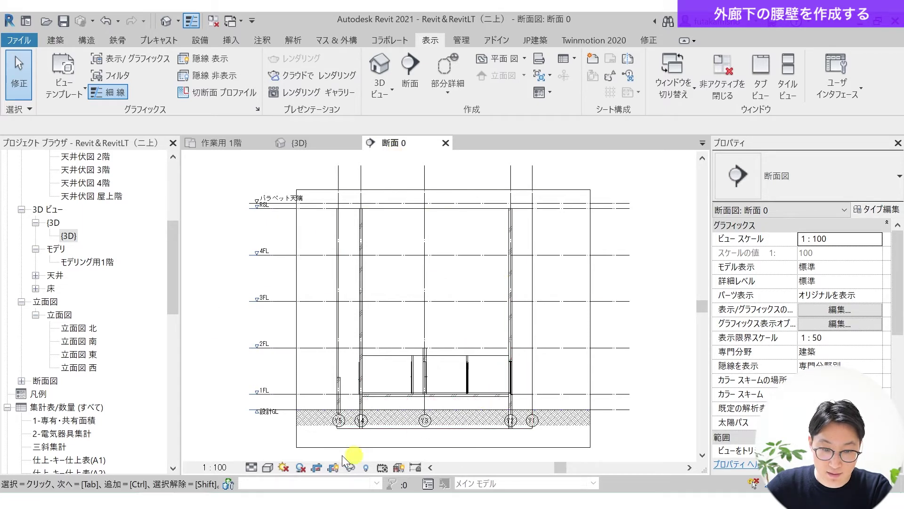
pyautogui.scroll(4, 351, 457)
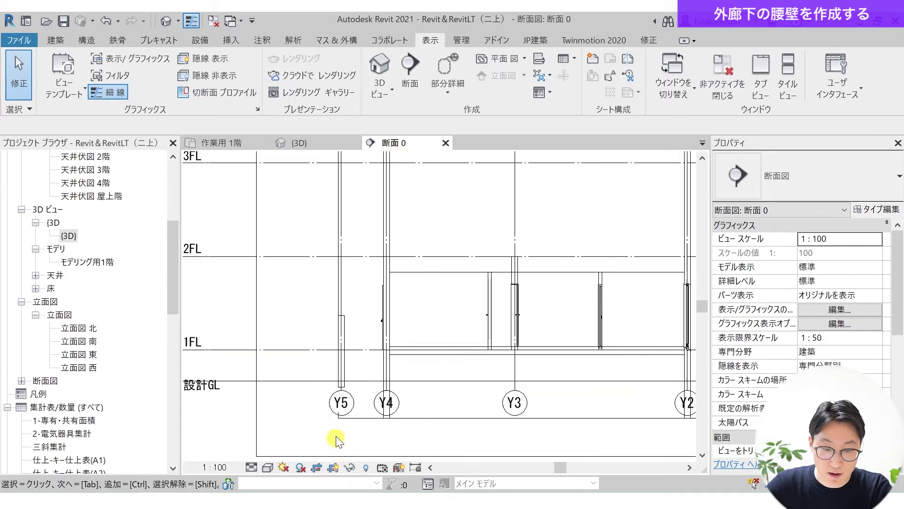
pyautogui.click(347, 321)
pyautogui.moveTo(363, 373); pyautogui.dragTo(482, 377, button='middle')
pyautogui.scroll(3, 469, 347)
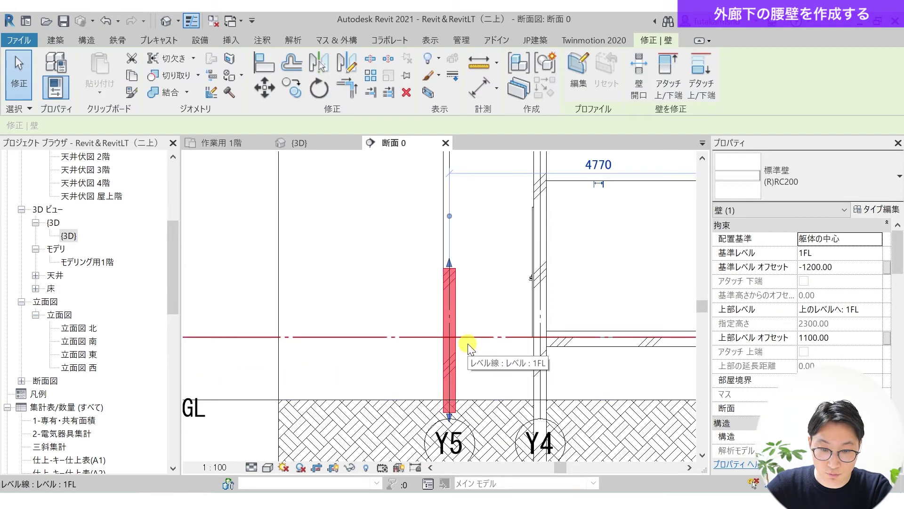
pyautogui.click(467, 338)
pyautogui.moveTo(452, 368); pyautogui.dragTo(511, 369, button='middle')
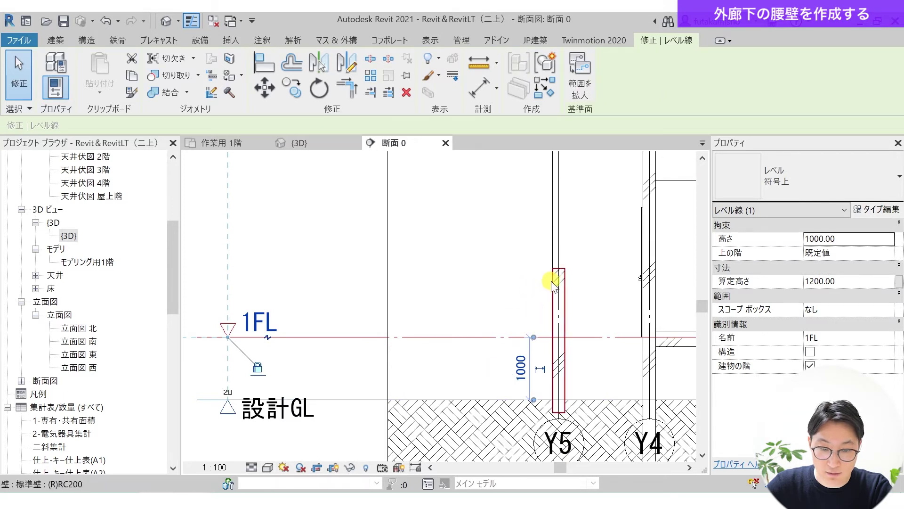
pyautogui.press('Escape')
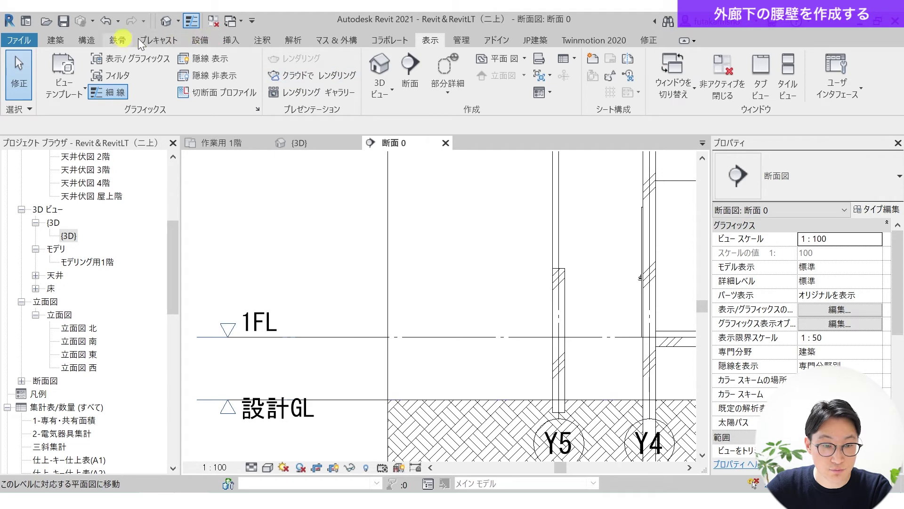
# Add an aligned dimension of 1100 from the 1FL level line to the wall top.
pyautogui.click(263, 40)
pyautogui.click(43, 73)
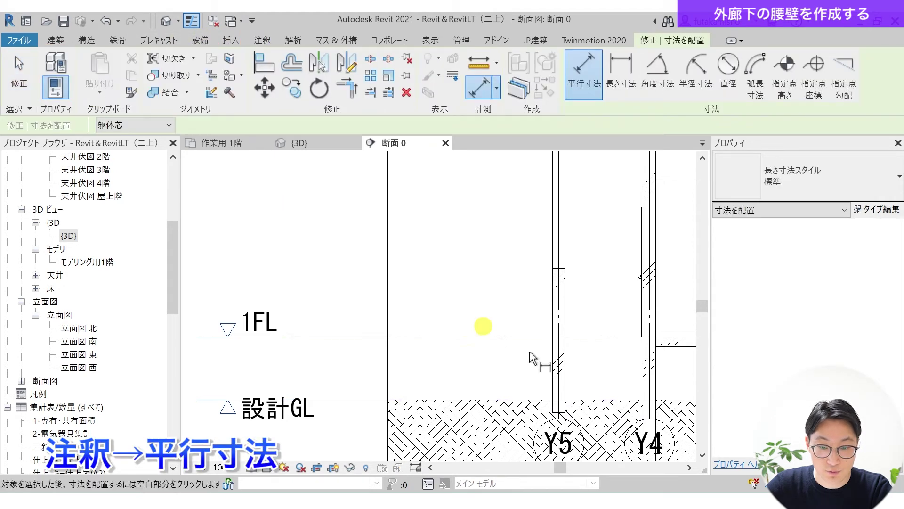
pyautogui.scroll(2, 535, 351)
pyautogui.click(548, 341)
pyautogui.scroll(2, 549, 252)
pyautogui.click(526, 306)
pyautogui.scroll(-2, 535, 303)
pyautogui.click(444, 325)
pyautogui.scroll(-3, 488, 374)
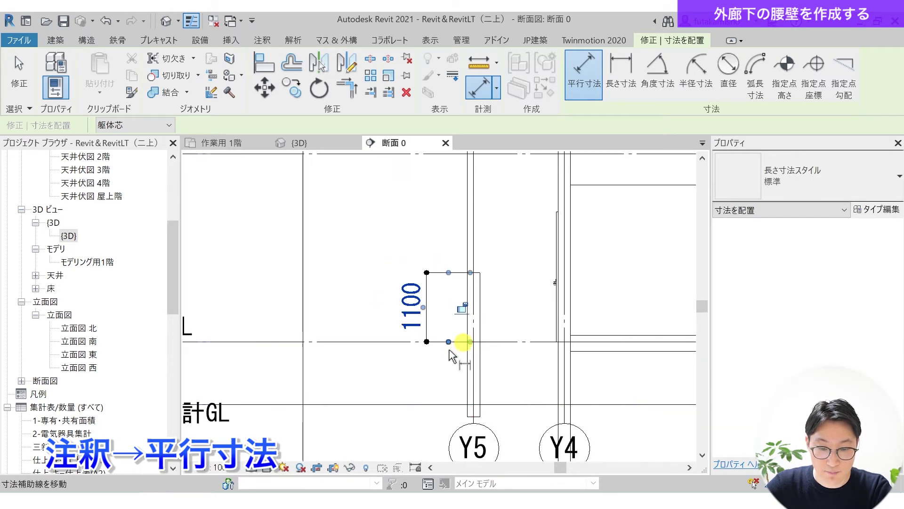
pyautogui.press('Escape')
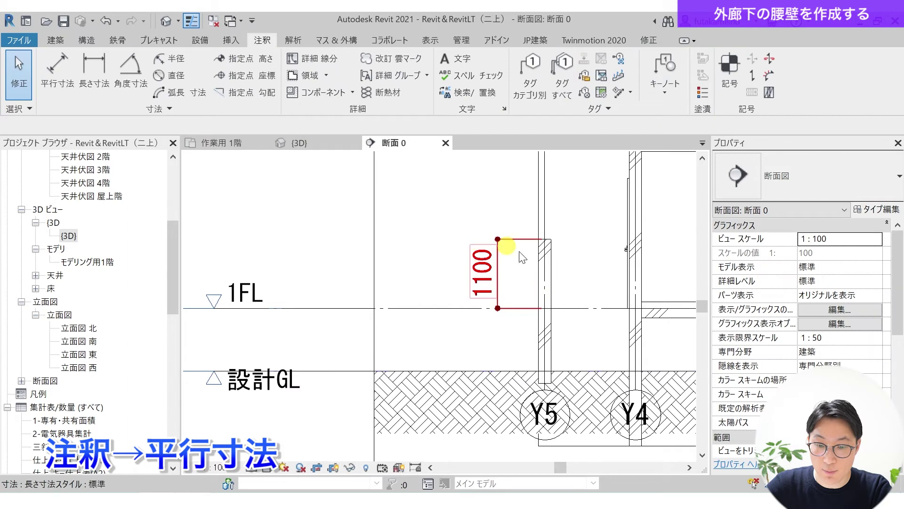
# Check the wall beside the dimension, then return to the 作業用 1階 plan.
pyautogui.click(547, 271)
pyautogui.press('Escape')
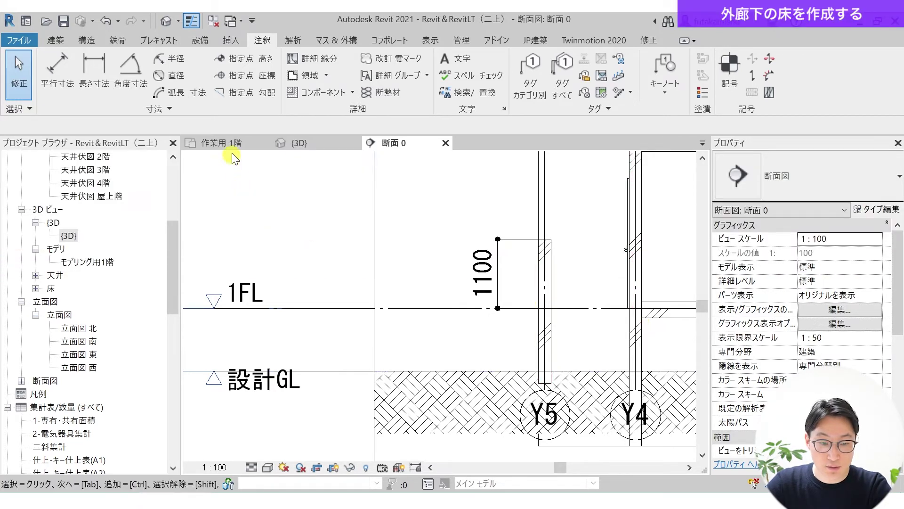
pyautogui.click(226, 144)
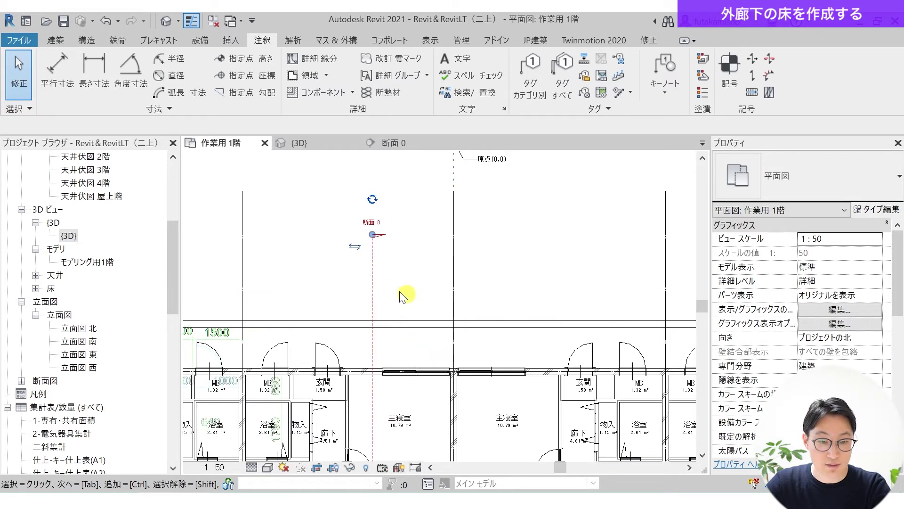
# From the 作業用 1階 plan, start a 床 意匠 (architectural floor) boundary sketch.
pyautogui.click(428, 268)
pyautogui.scroll(-1, 428, 271)
pyautogui.scroll(-1, 414, 275)
pyautogui.click(58, 38)
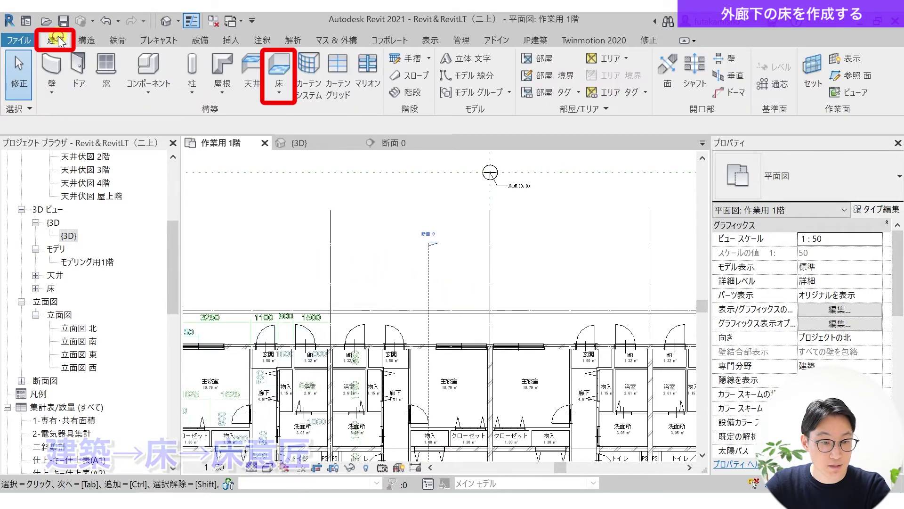
pyautogui.click(253, 84)
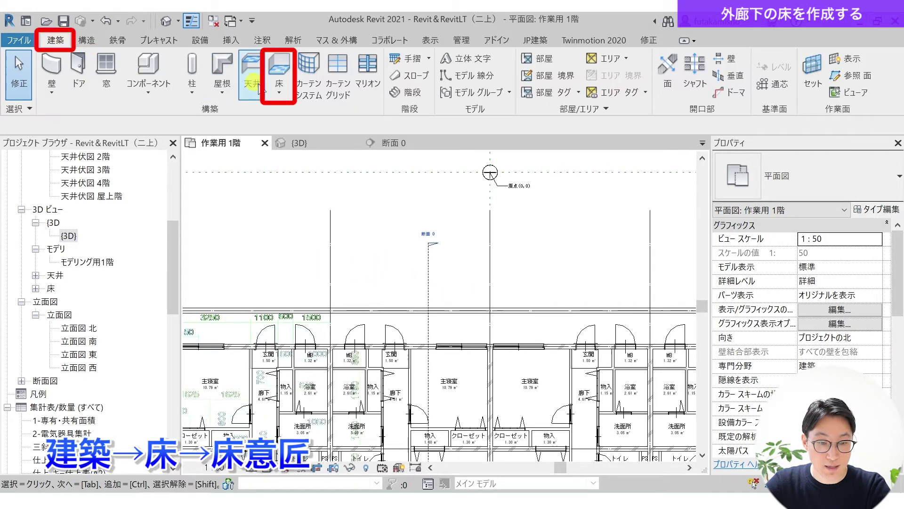
pyautogui.click(276, 89)
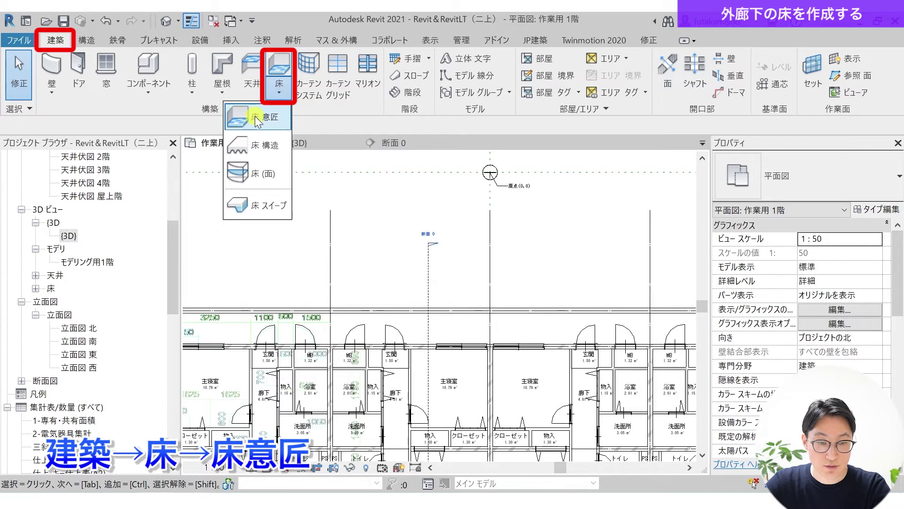
pyautogui.click(285, 125)
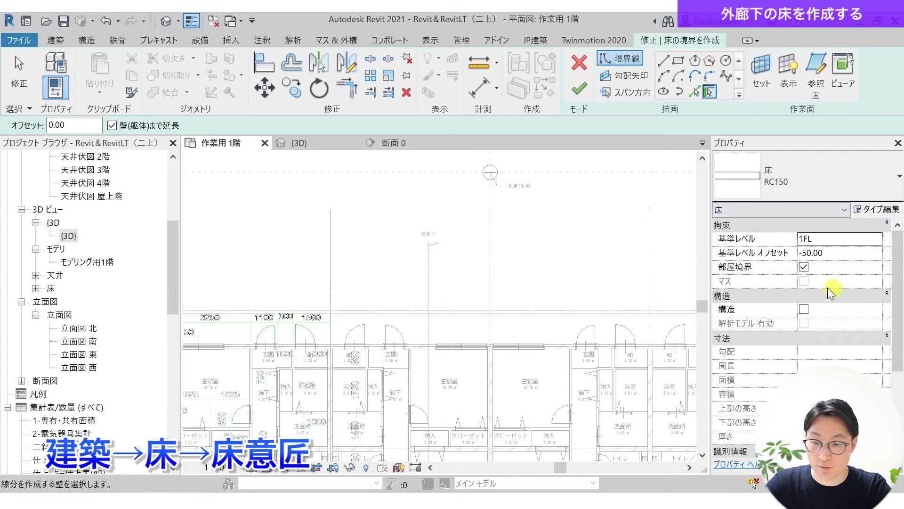
# Confirm base level 1FL with offset −50 and choose the 長方形 rectangle draw tool.
pyautogui.click(868, 242)
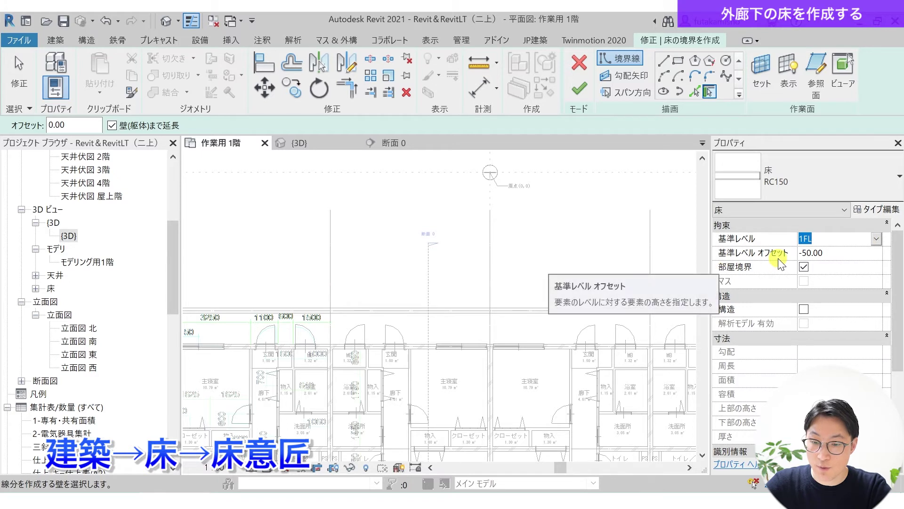
pyautogui.click(848, 254)
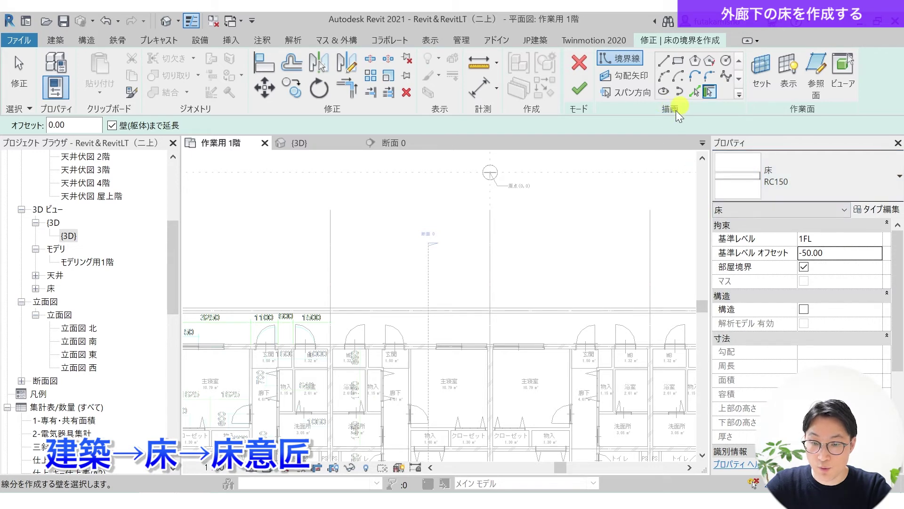
pyautogui.click(676, 66)
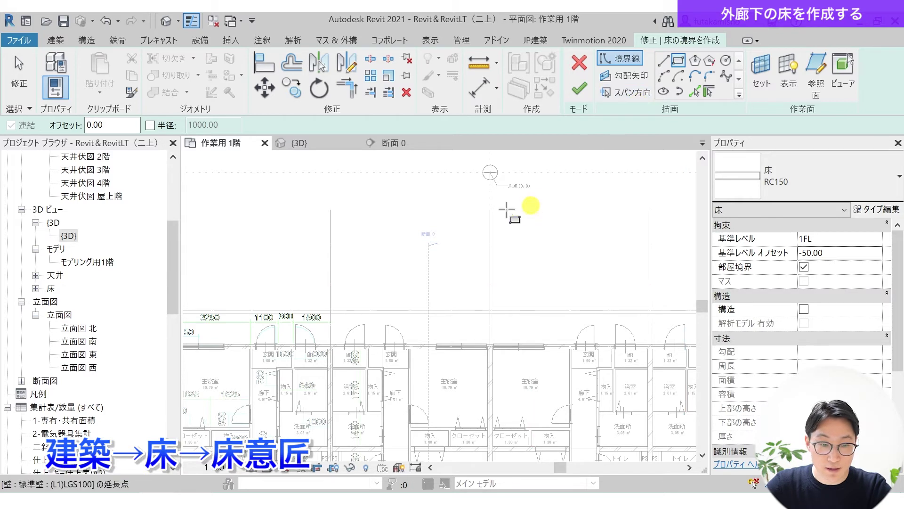
# Turn off Thin Lines to show true wall weights while locating the corridor's wall corner.
pyautogui.moveTo(261, 340); pyautogui.dragTo(476, 278, button='middle')
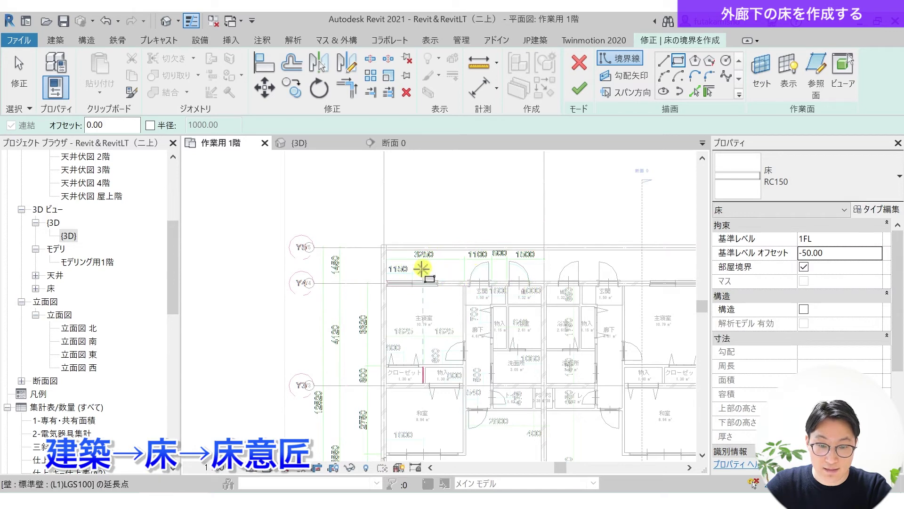
pyautogui.scroll(3, 394, 254)
pyautogui.scroll(5, 382, 255)
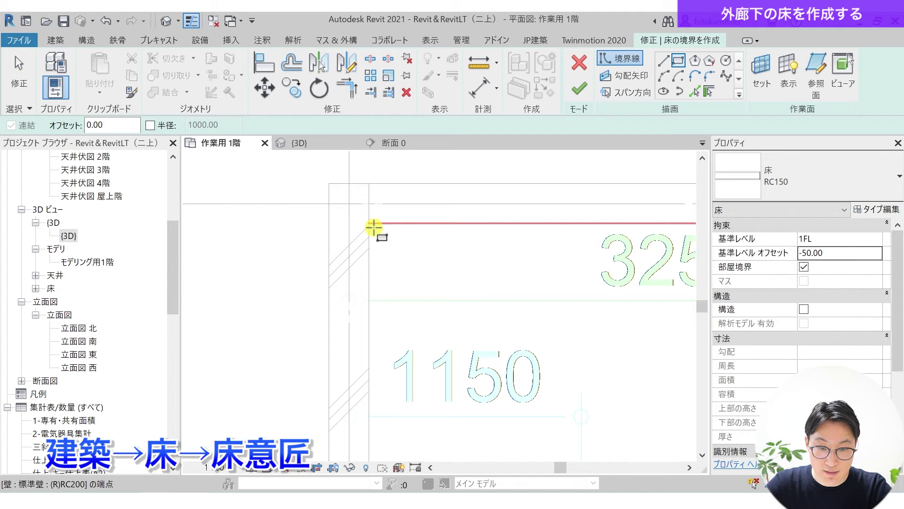
pyautogui.scroll(5, 370, 224)
pyautogui.click(358, 215)
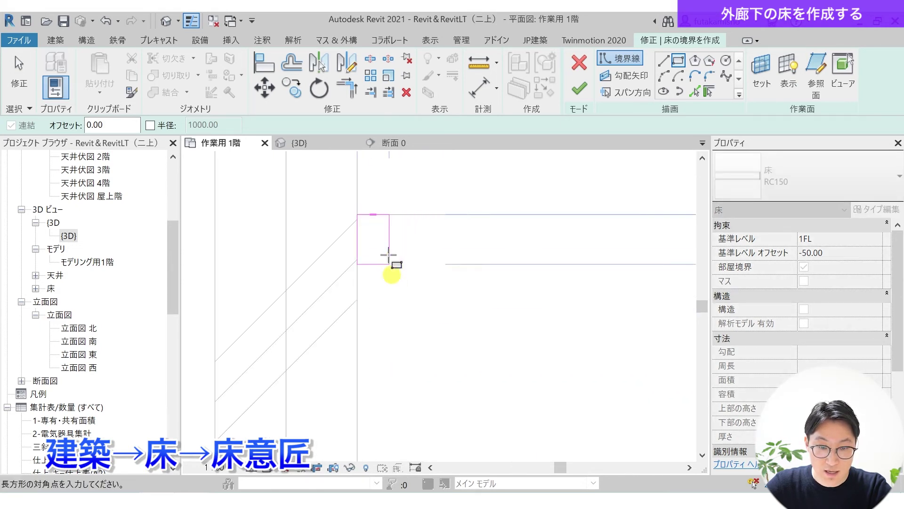
pyautogui.click(194, 24)
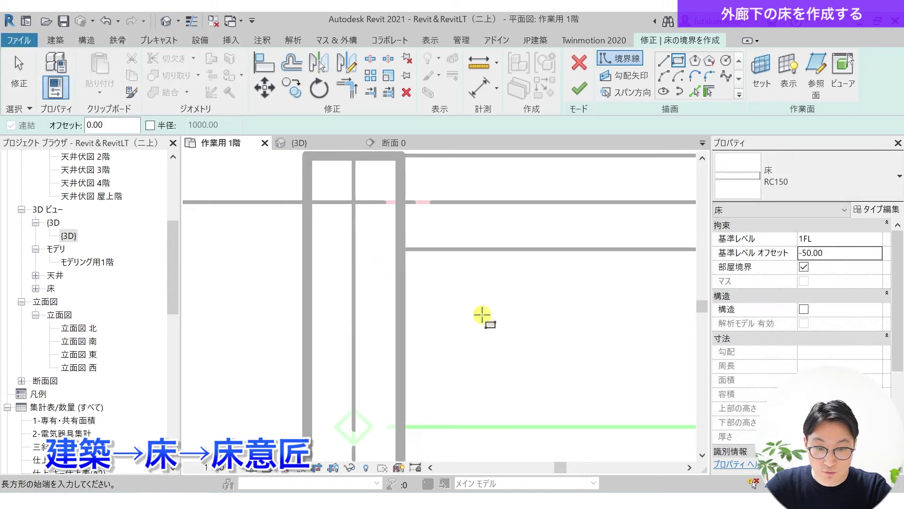
pyautogui.scroll(-3, 481, 309)
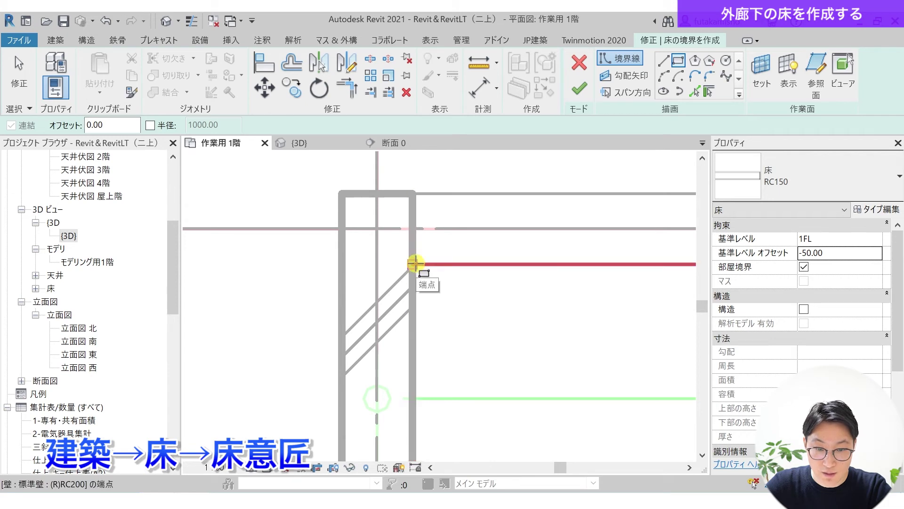
# Draw the rectangular floor boundary from the wall end to the corridor's far corner.
pyautogui.click(415, 262)
pyautogui.scroll(-2, 426, 324)
pyautogui.scroll(-5, 467, 349)
pyautogui.scroll(-2, 377, 282)
pyautogui.moveTo(470, 298); pyautogui.dragTo(374, 297, button='middle')
pyautogui.scroll(3, 579, 288)
pyautogui.scroll(6, 579, 288)
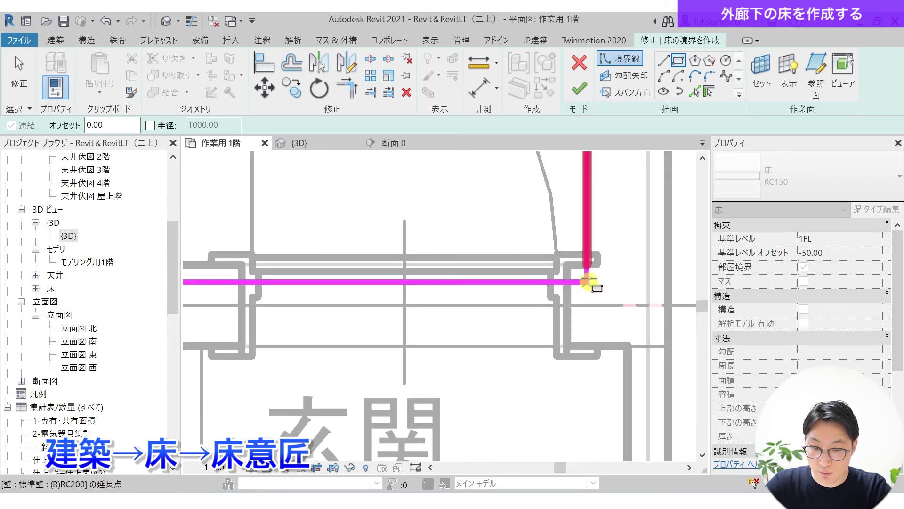
pyautogui.click(586, 269)
pyautogui.scroll(-3, 635, 358)
pyautogui.moveTo(414, 343); pyautogui.dragTo(405, 424, button='middle')
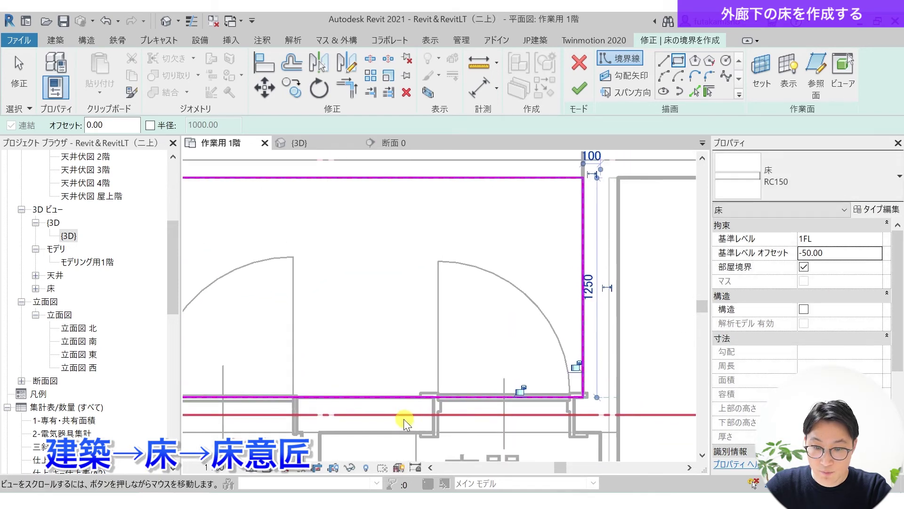
pyautogui.scroll(-1, 555, 298)
pyautogui.moveTo(515, 323); pyautogui.dragTo(513, 339, button='middle')
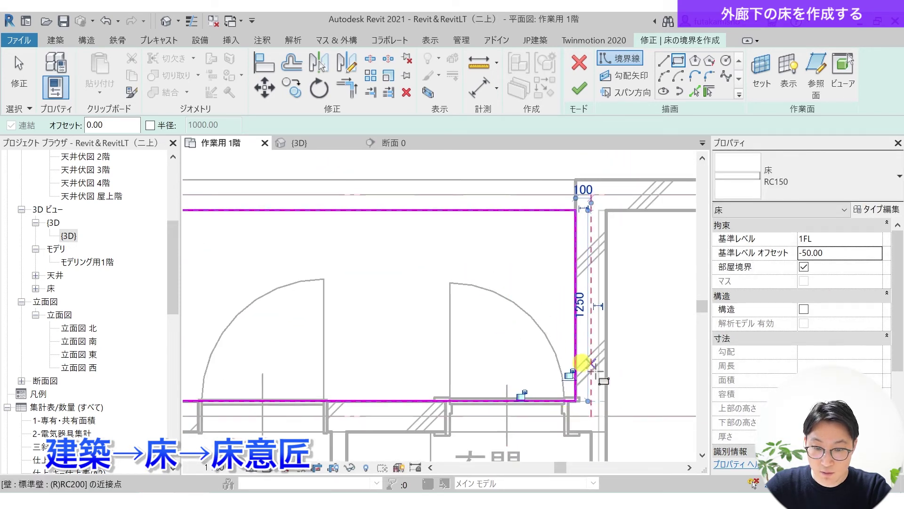
pyautogui.click(27, 85)
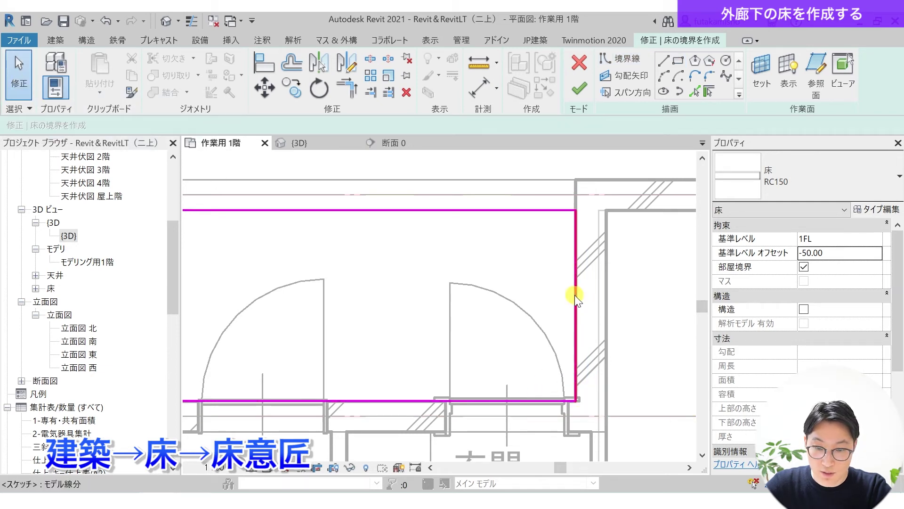
# Adjust the right boundary edge and move the bottom edge onto the waist wall line.
pyautogui.click(575, 296)
pyautogui.moveTo(572, 301)
pyautogui.mouseDown()
pyautogui.moveTo(460, 298)
pyautogui.moveTo(574, 299)
pyautogui.mouseUp()
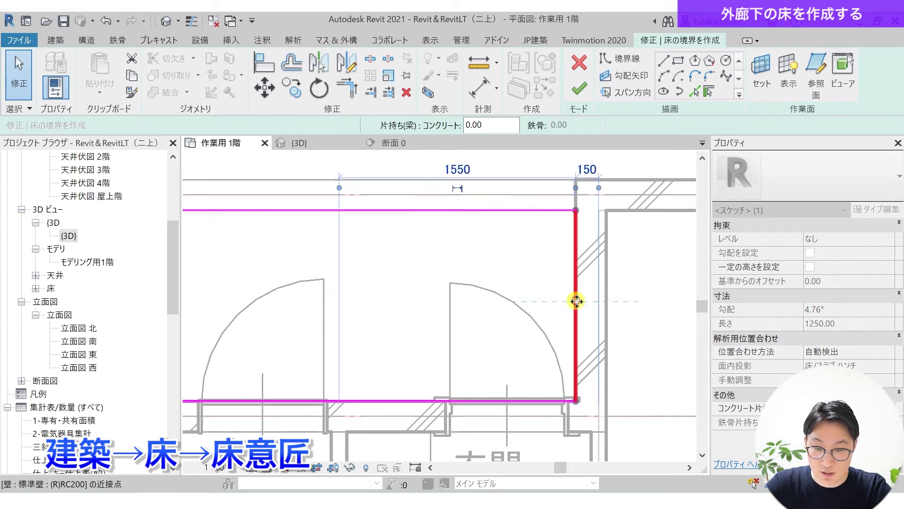
pyautogui.click(405, 396)
pyautogui.moveTo(406, 372); pyautogui.dragTo(405, 401)
pyautogui.press('Escape')
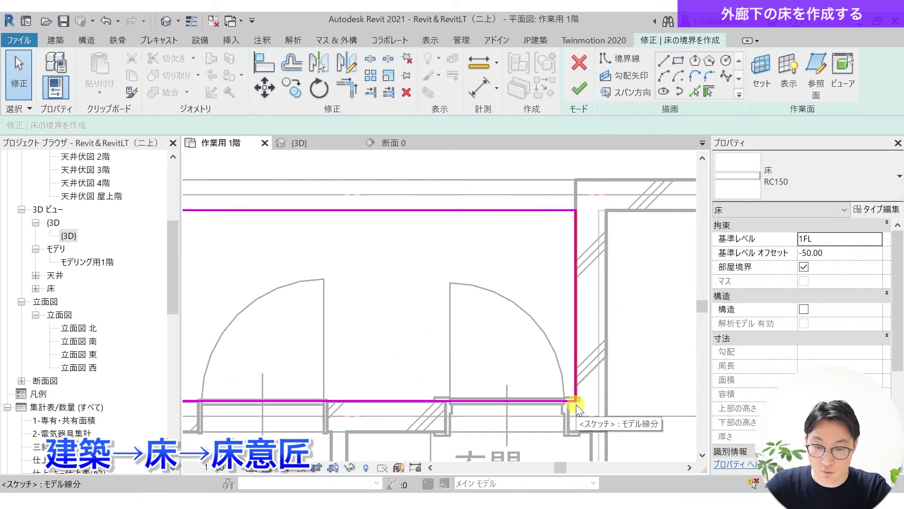
pyautogui.scroll(-5, 625, 320)
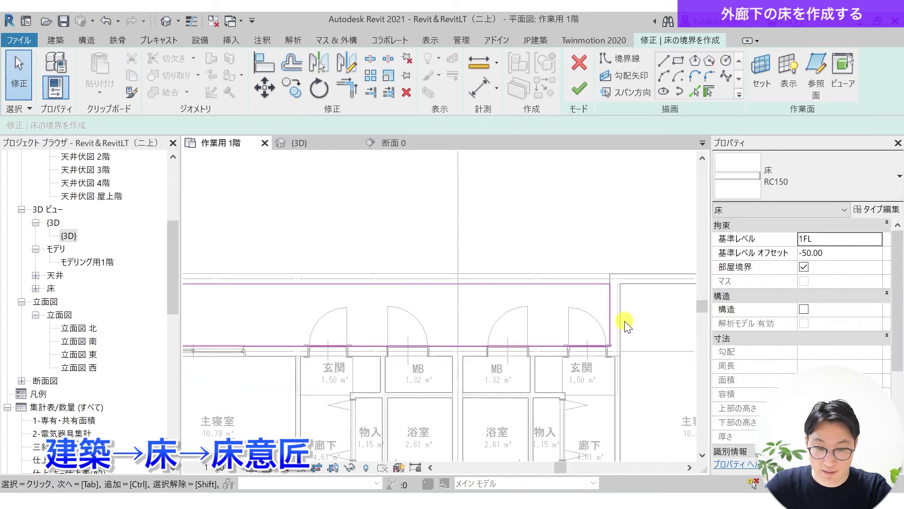
pyautogui.scroll(-3, 424, 339)
pyautogui.moveTo(521, 343); pyautogui.dragTo(439, 335, button='middle')
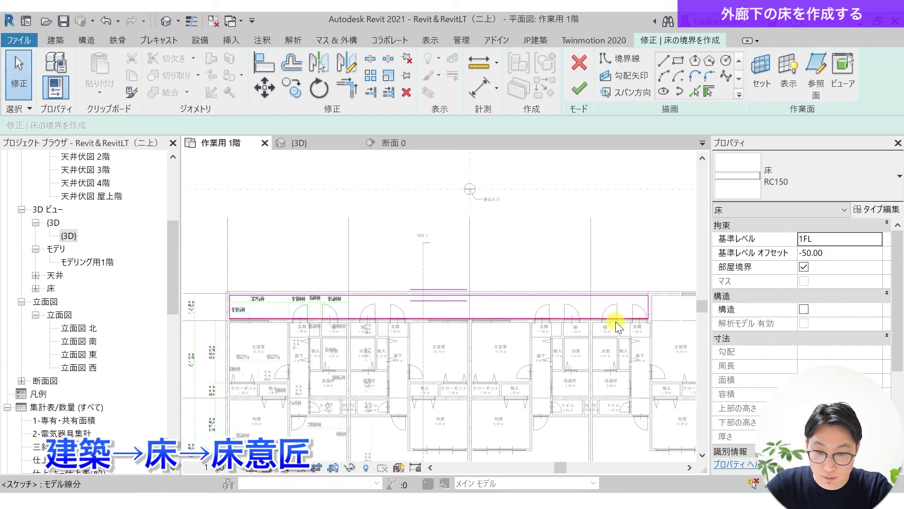
# Finish Edit Mode to turn the rectangular sketch into the RC150 corridor slab.
pyautogui.click(579, 89)
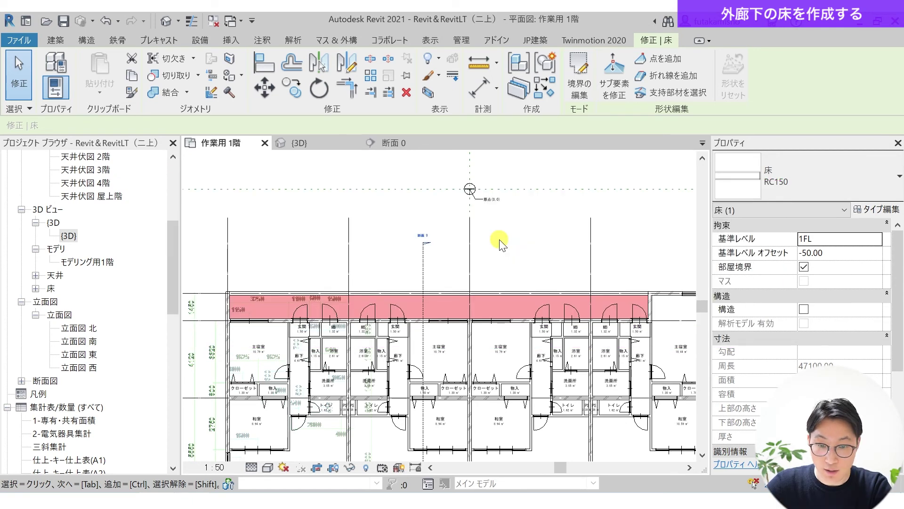
# Shift section line 断面 0 west through the entrance, then open the 断面 0 view.
pyautogui.click(501, 244)
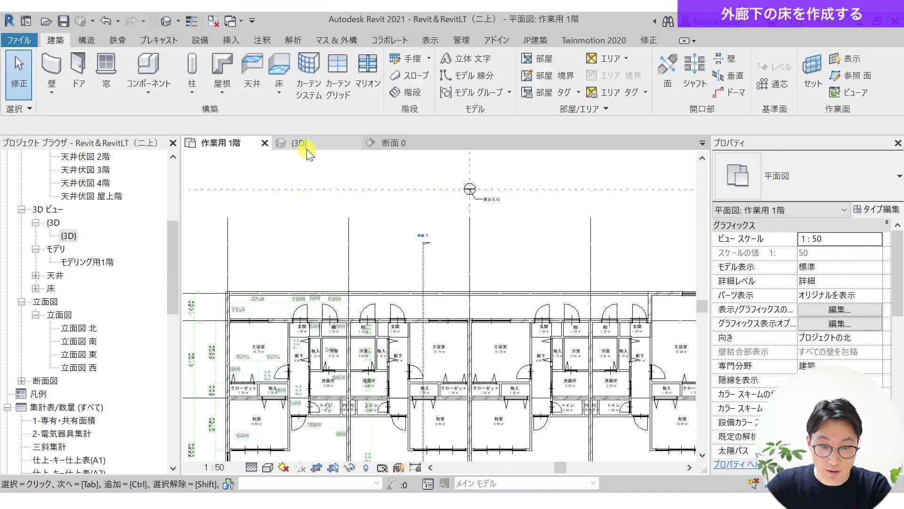
pyautogui.scroll(4, 427, 337)
pyautogui.moveTo(397, 340); pyautogui.dragTo(409, 411, button='middle')
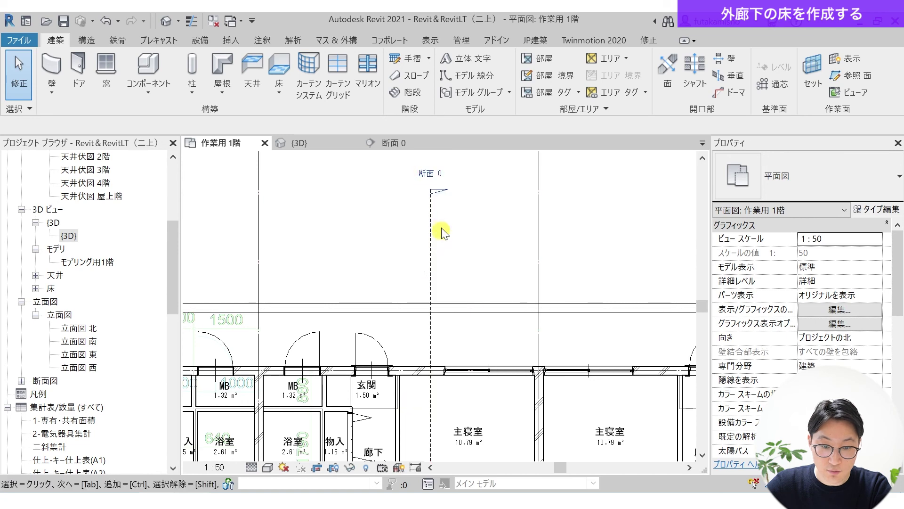
pyautogui.scroll(-1, 369, 398)
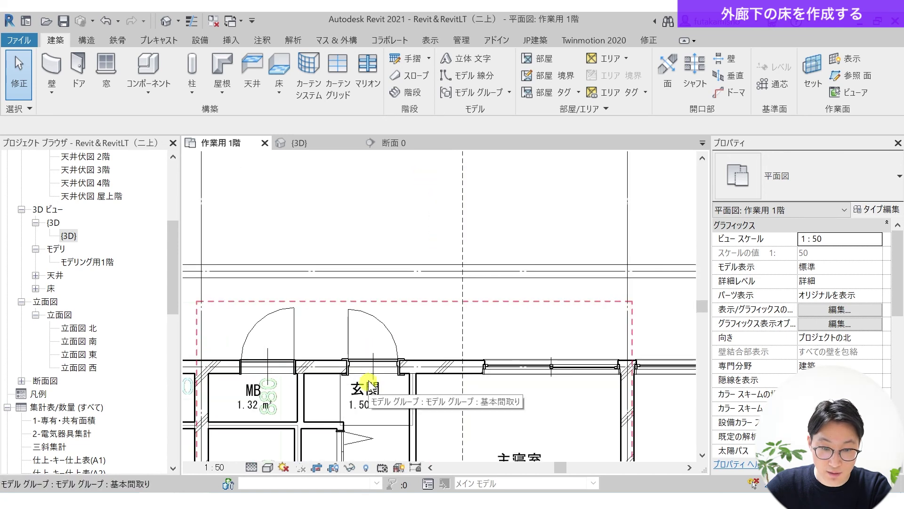
pyautogui.click(417, 279)
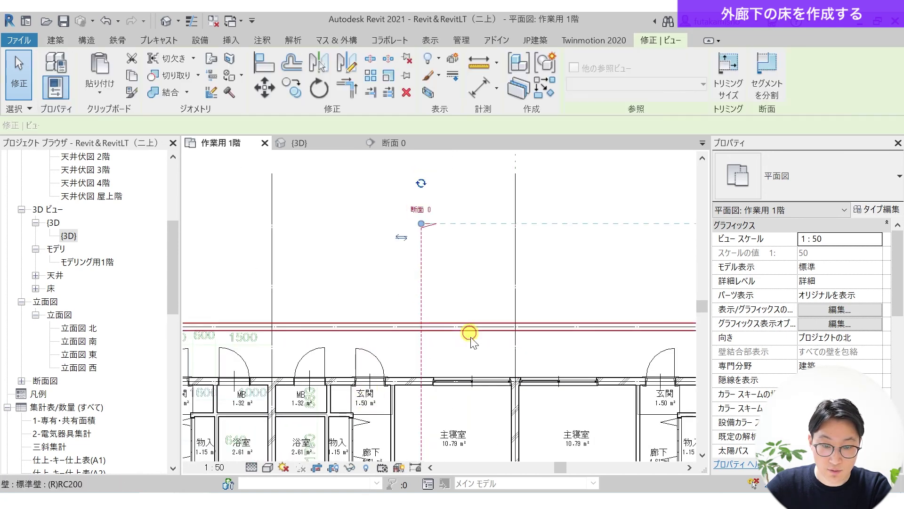
pyautogui.keyDown('ctrl'); pyautogui.moveTo(453, 293); pyautogui.dragTo(371, 302); pyautogui.keyUp('ctrl')
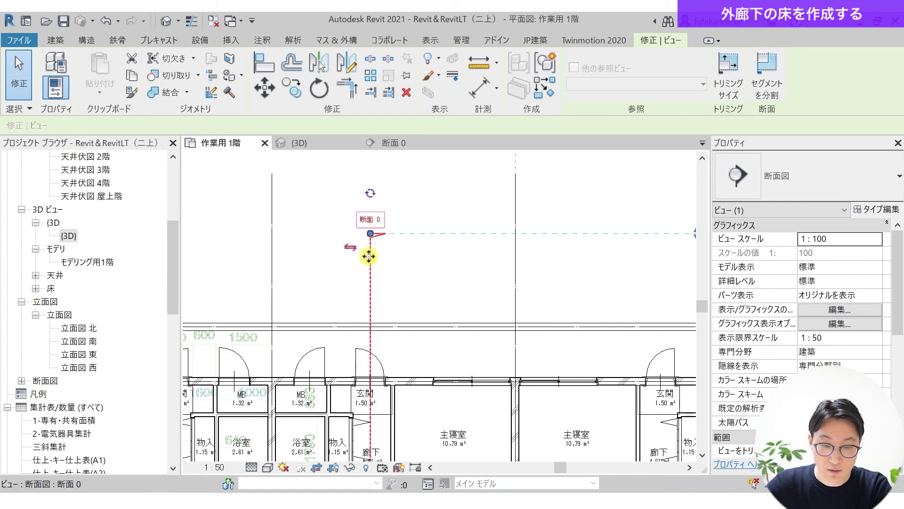
pyautogui.click(356, 200)
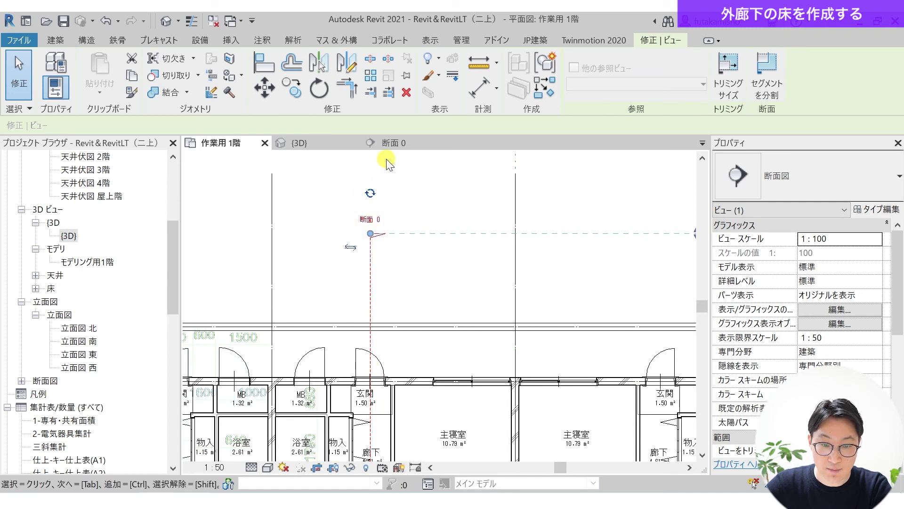
pyautogui.click(399, 144)
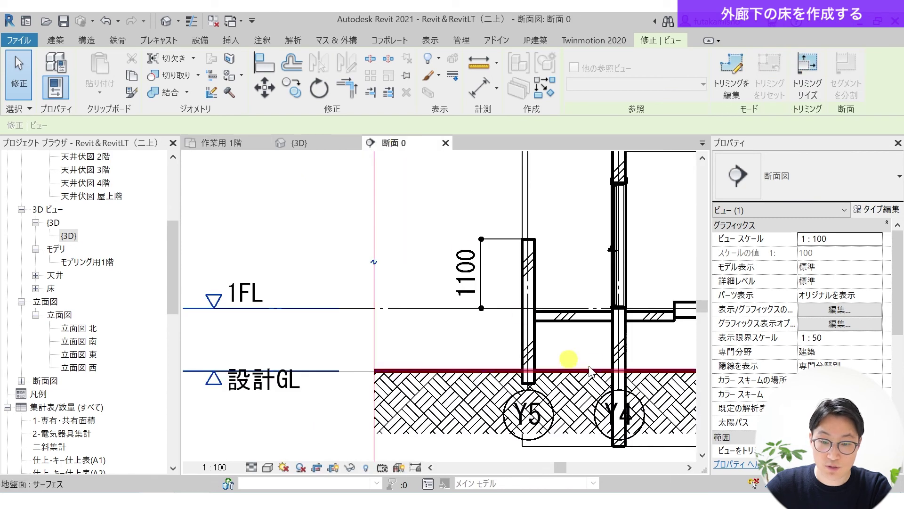
pyautogui.scroll(1, 584, 325)
pyautogui.click(583, 315)
pyautogui.moveTo(579, 398); pyautogui.dragTo(430, 371, button='middle')
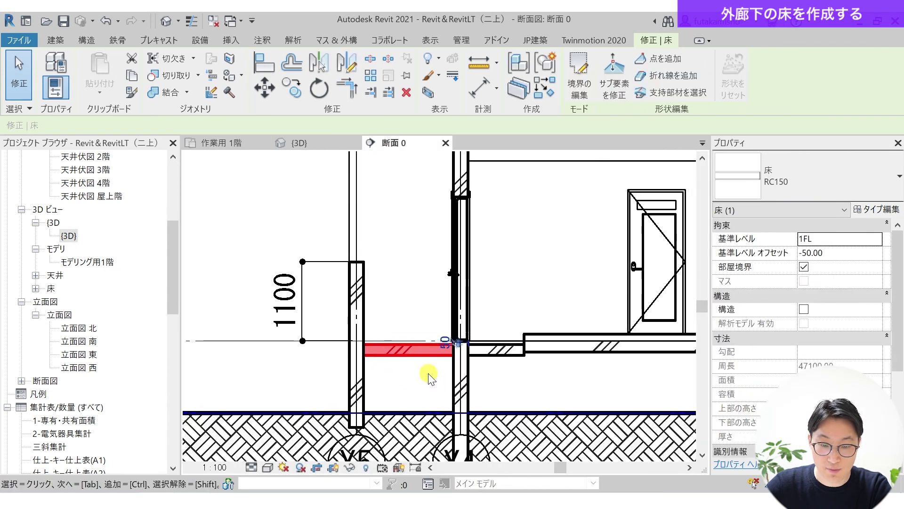
pyautogui.scroll(1, 428, 372)
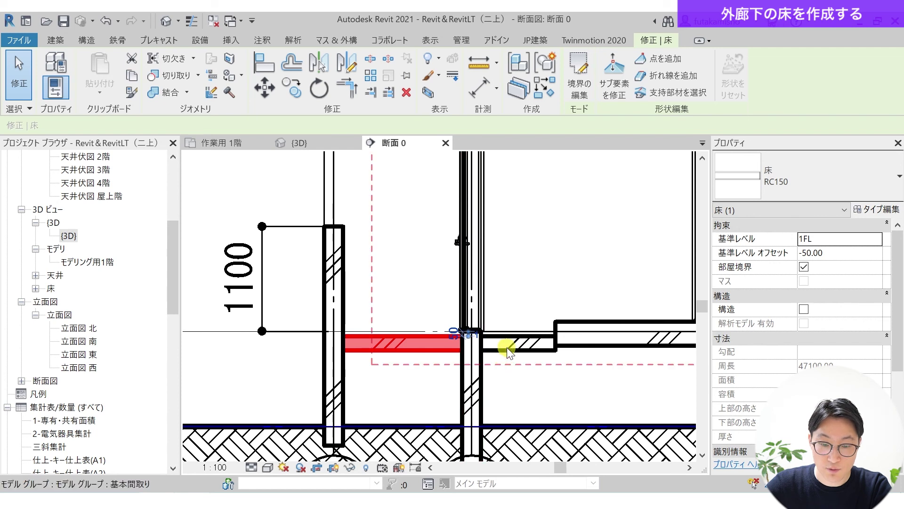
pyautogui.press('Escape')
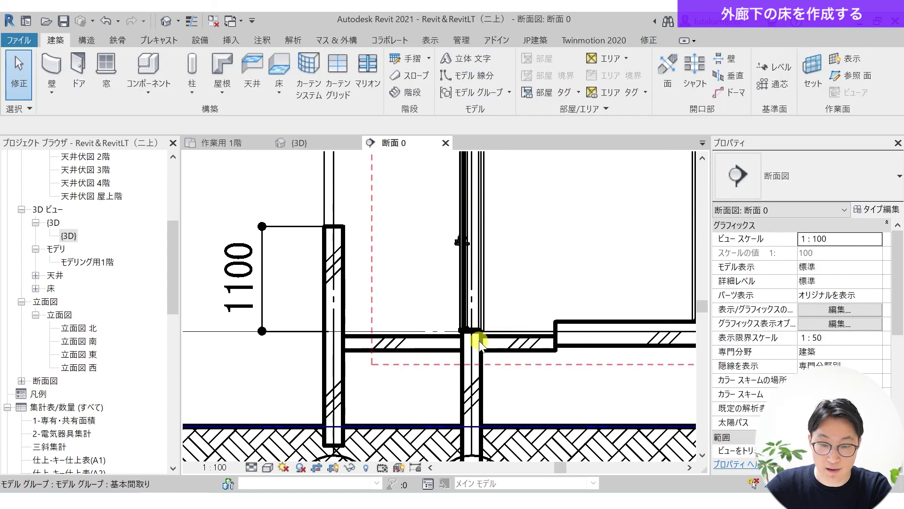
pyautogui.scroll(2, 481, 334)
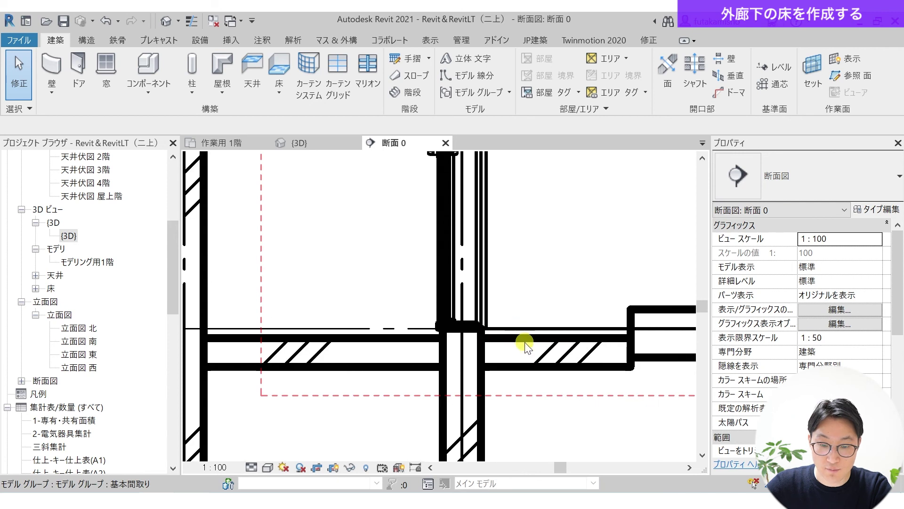
pyautogui.moveTo(336, 347); pyautogui.dragTo(442, 347, button='middle')
pyautogui.click(444, 346)
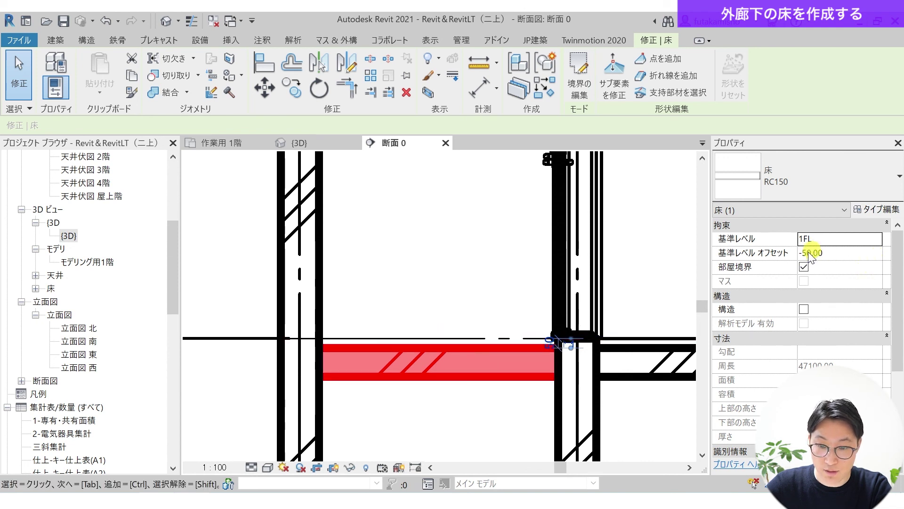
pyautogui.moveTo(572, 363); pyautogui.dragTo(504, 357, button='middle')
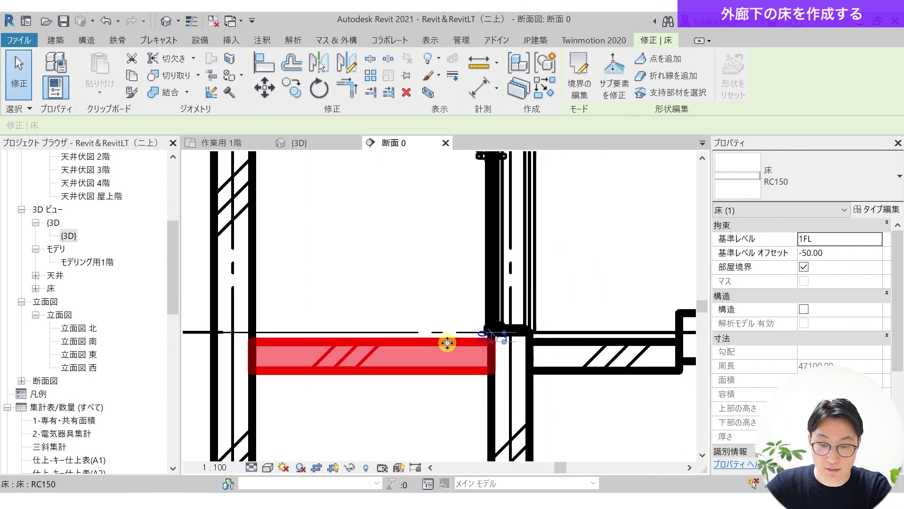
pyautogui.scroll(-2, 259, 390)
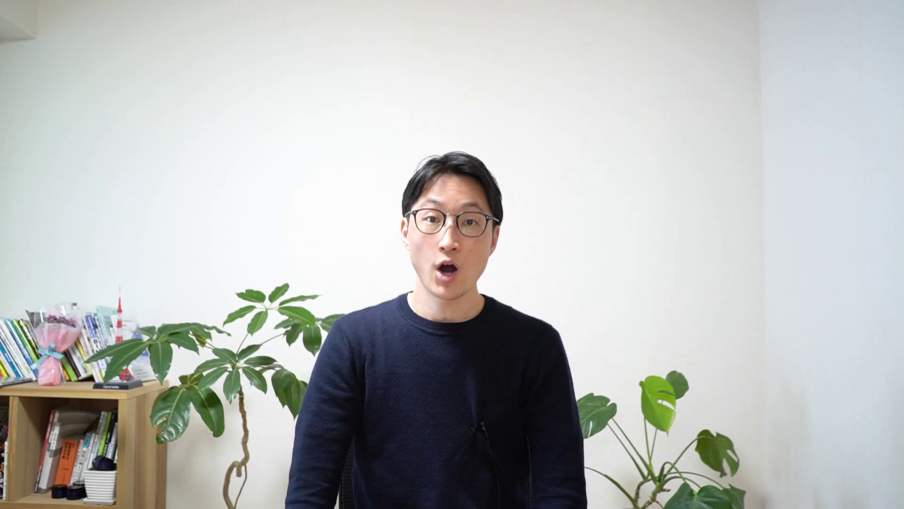